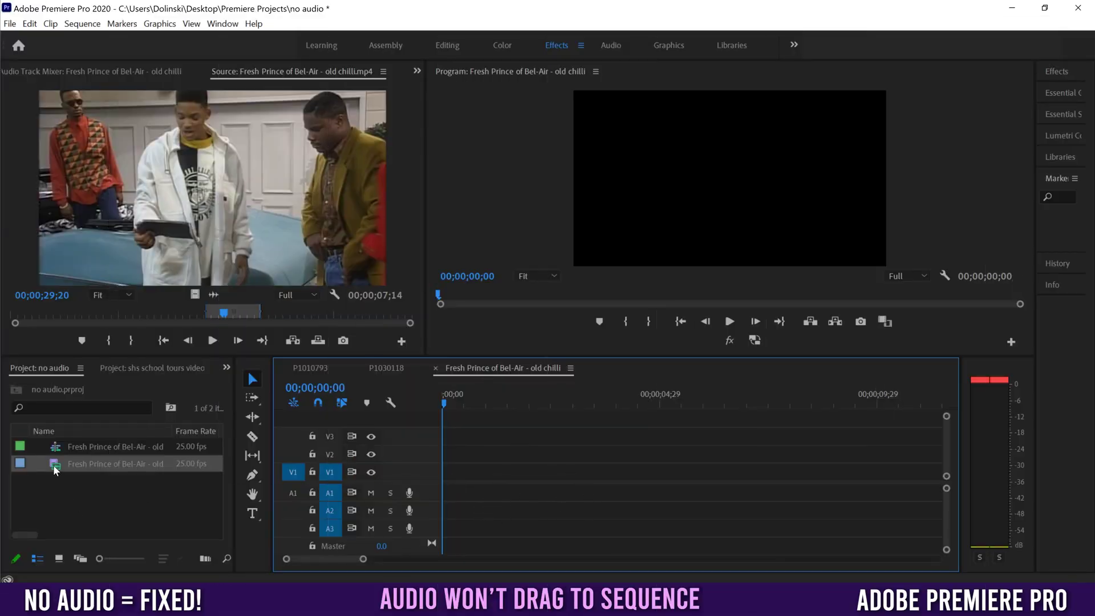
- Drop the Fresh Prince clip and delete the video-only results. Enable A1 source patching, then re-drop the clip with audio
{"action": "left_click_drag", "start_coordinate": [55, 469], "coordinate": [456, 489]}
{"action": "left_click", "coordinate": [502, 475]}
{"action": "key", "text": "Delete"}
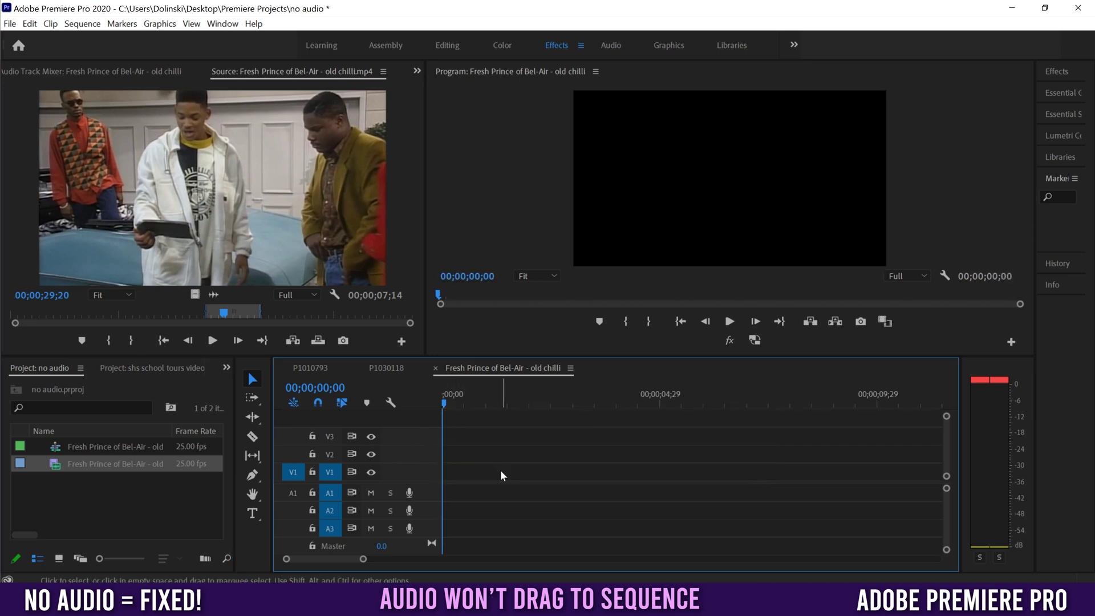
{"action": "left_click_drag", "start_coordinate": [196, 200], "coordinate": [456, 492]}
{"action": "left_click", "coordinate": [512, 476]}
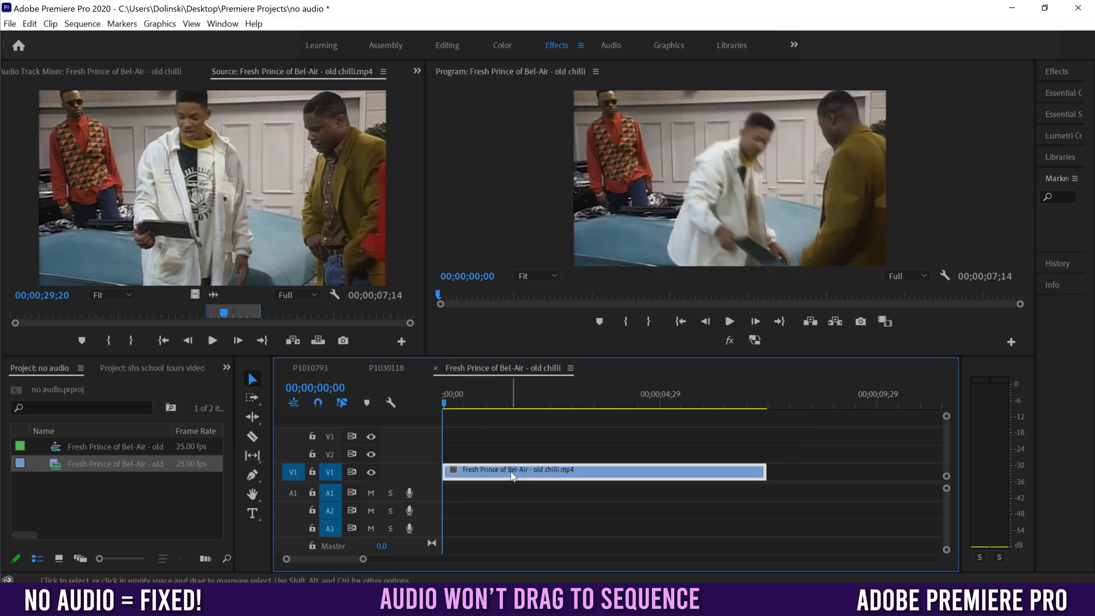
{"action": "key", "text": "Delete"}
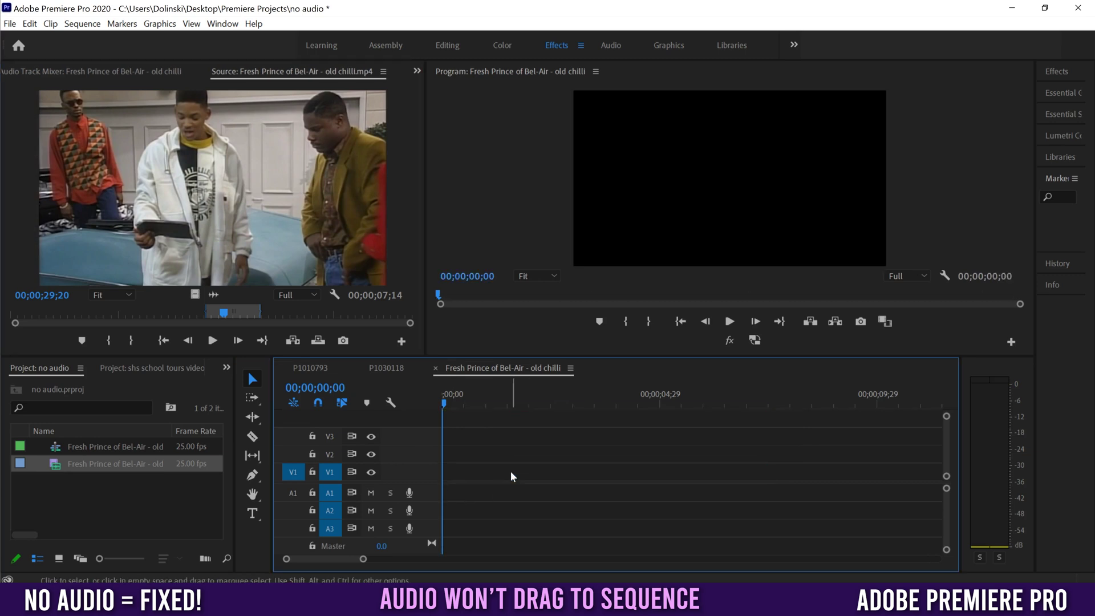
{"action": "left_click", "coordinate": [293, 494]}
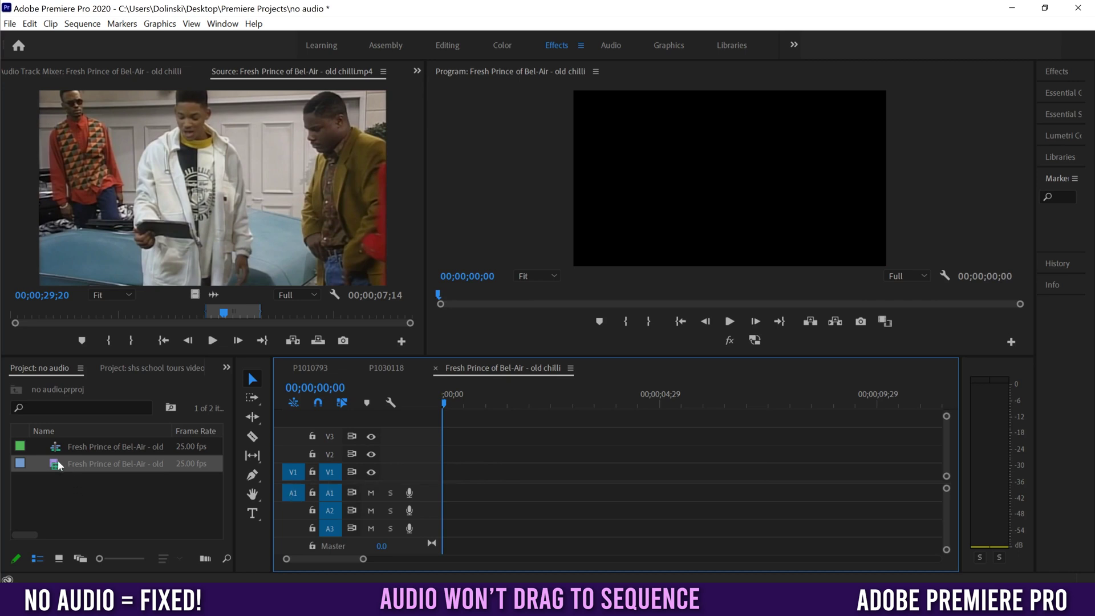
{"action": "left_click_drag", "start_coordinate": [59, 465], "coordinate": [497, 474]}
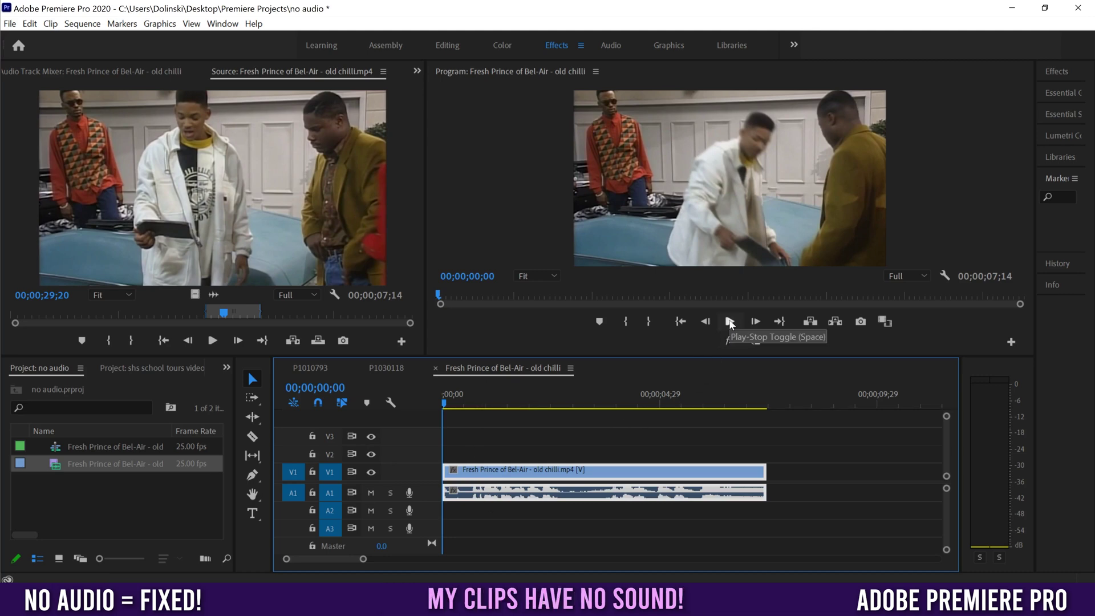
{"action": "left_click", "coordinate": [730, 322]}
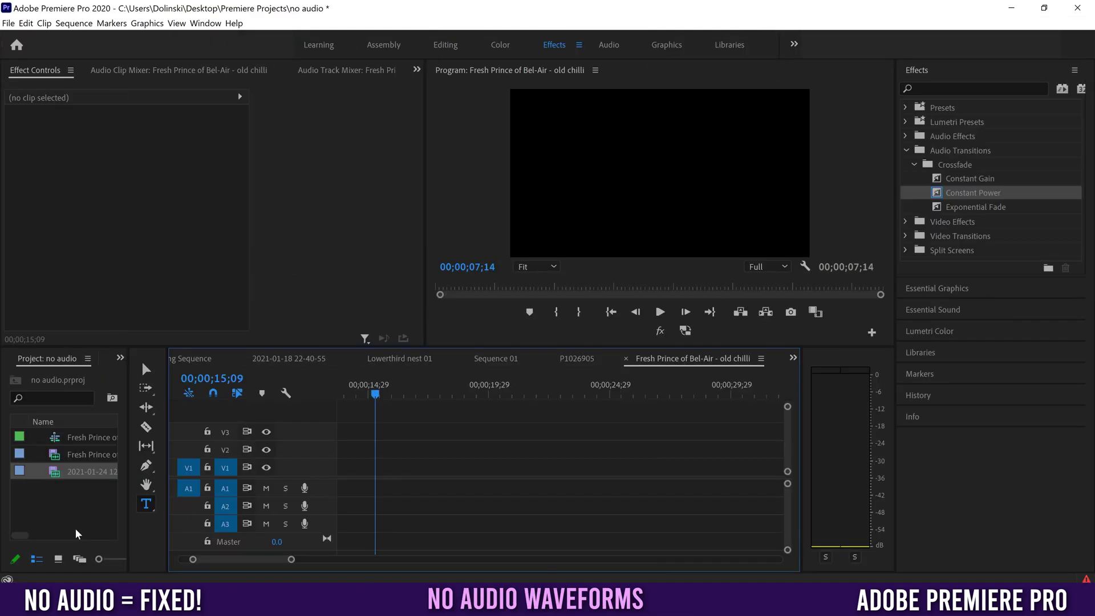
{"action": "left_click_drag", "start_coordinate": [62, 472], "coordinate": [365, 466]}
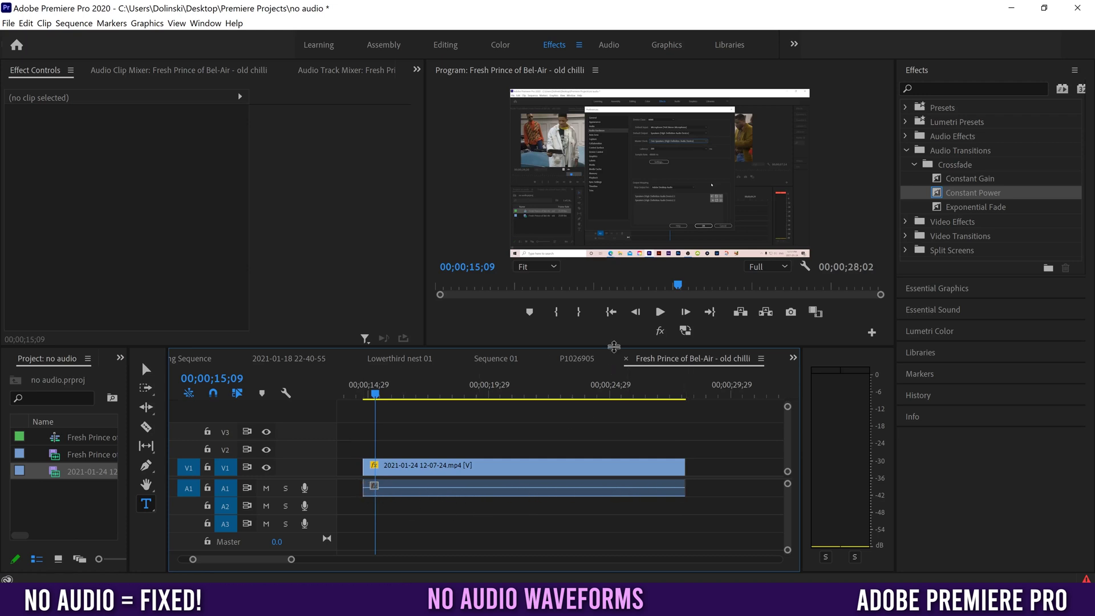
- Play the sequence to check its audio, then unlink the clip's video from its audio
{"action": "left_click", "coordinate": [660, 312]}
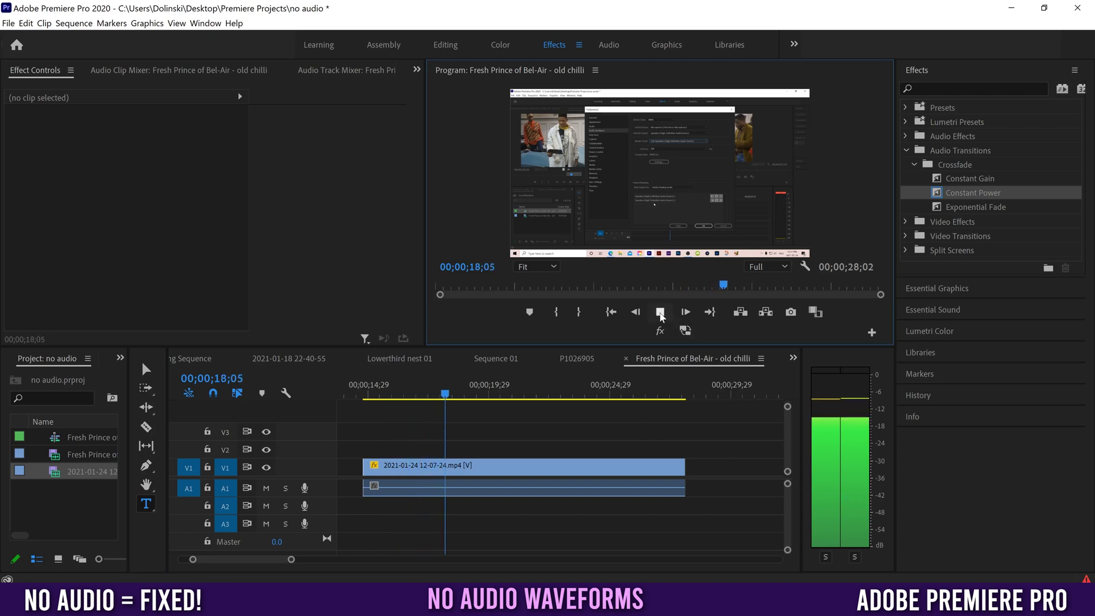
{"action": "left_click", "coordinate": [660, 313]}
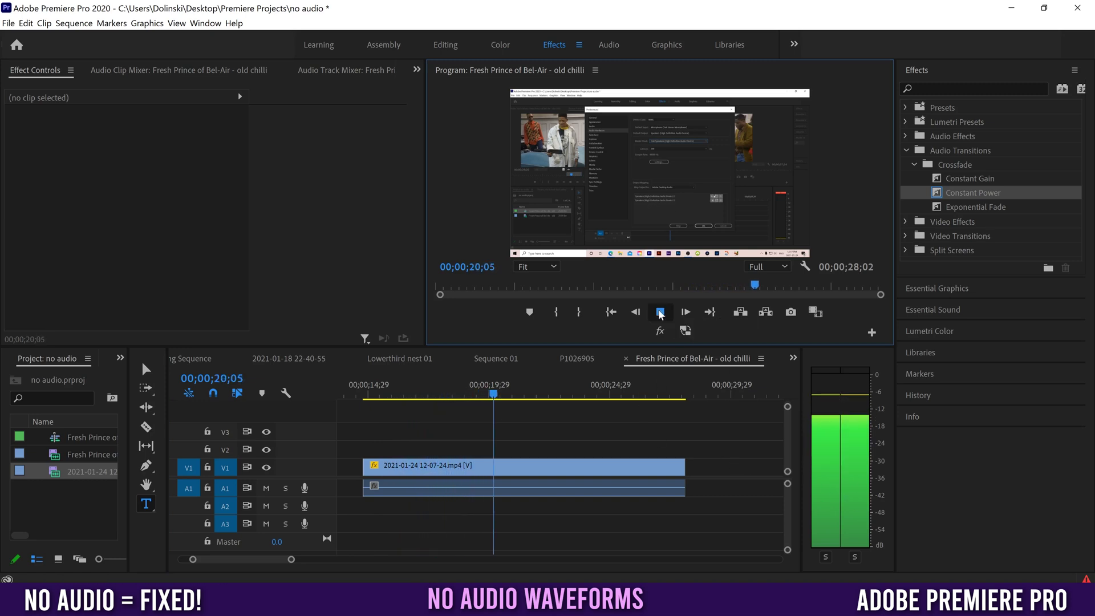
{"action": "left_click", "coordinate": [507, 471]}
{"action": "right_click", "coordinate": [508, 471]}
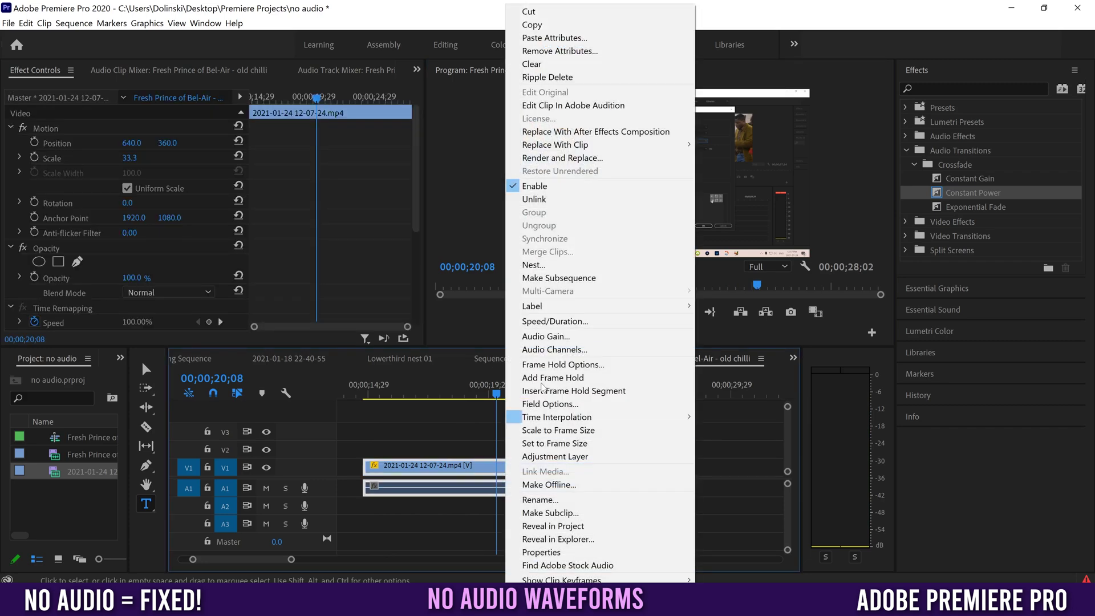
{"action": "left_click", "coordinate": [536, 199]}
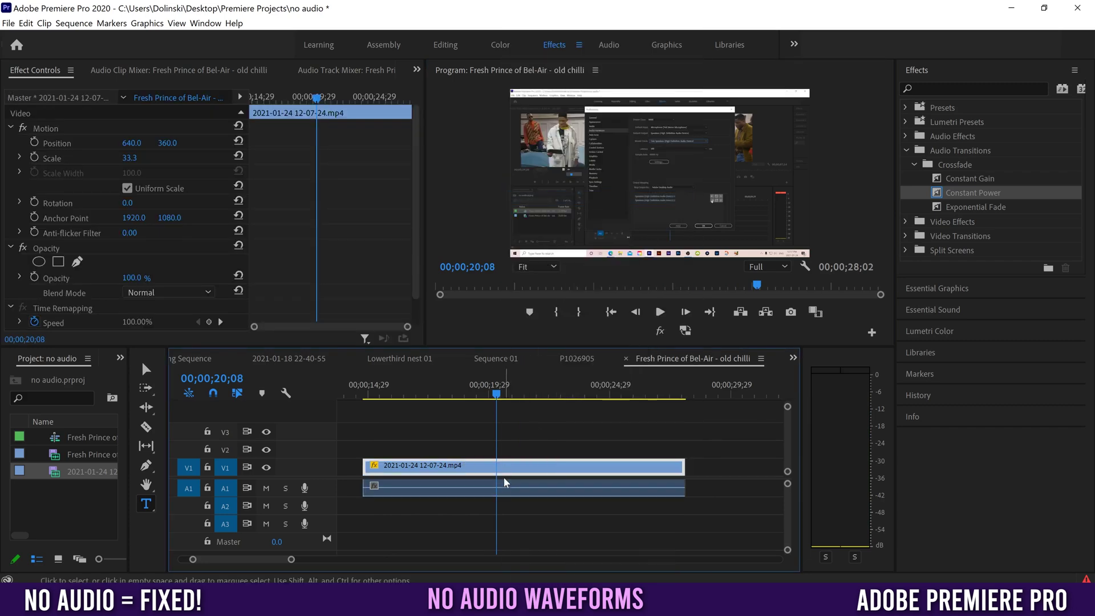
- Render and Replace the A1 audio clip and play back to hear it
{"action": "left_click", "coordinate": [510, 493]}
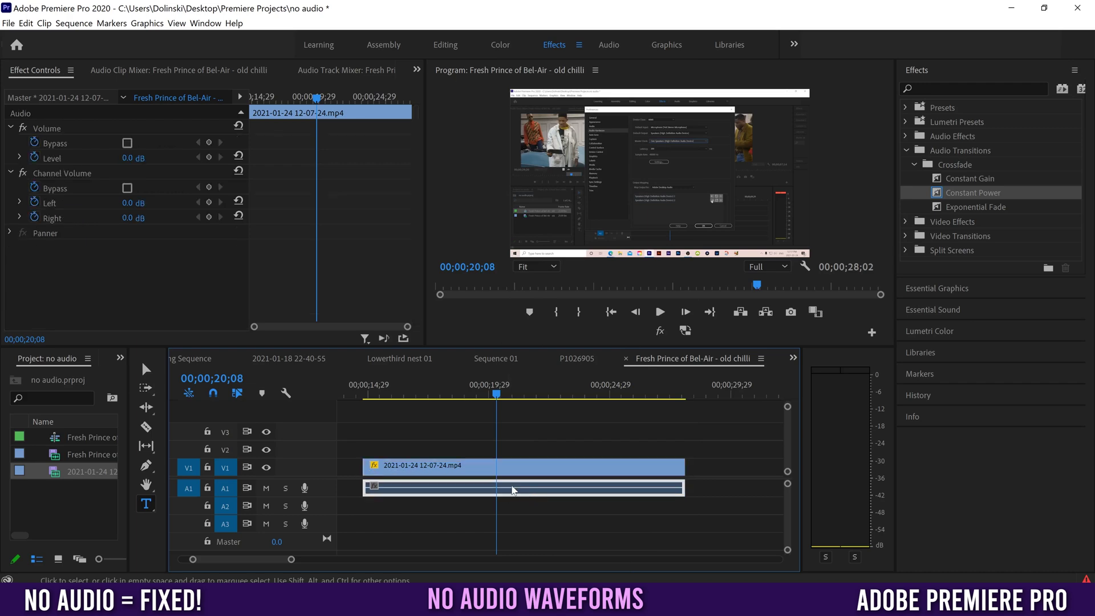
{"action": "right_click", "coordinate": [513, 493]}
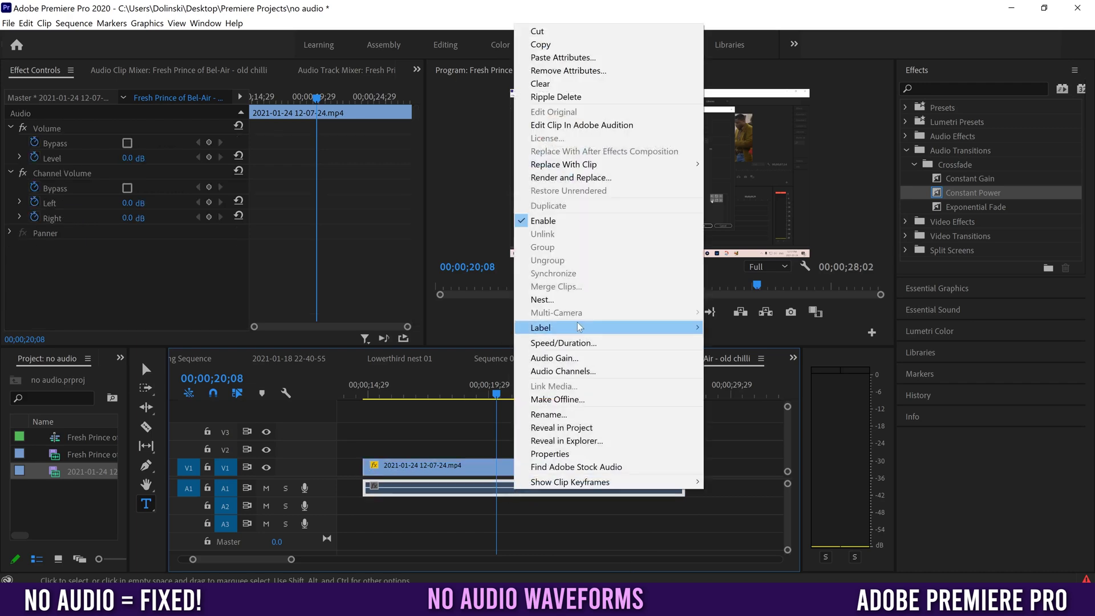
{"action": "left_click", "coordinate": [580, 178]}
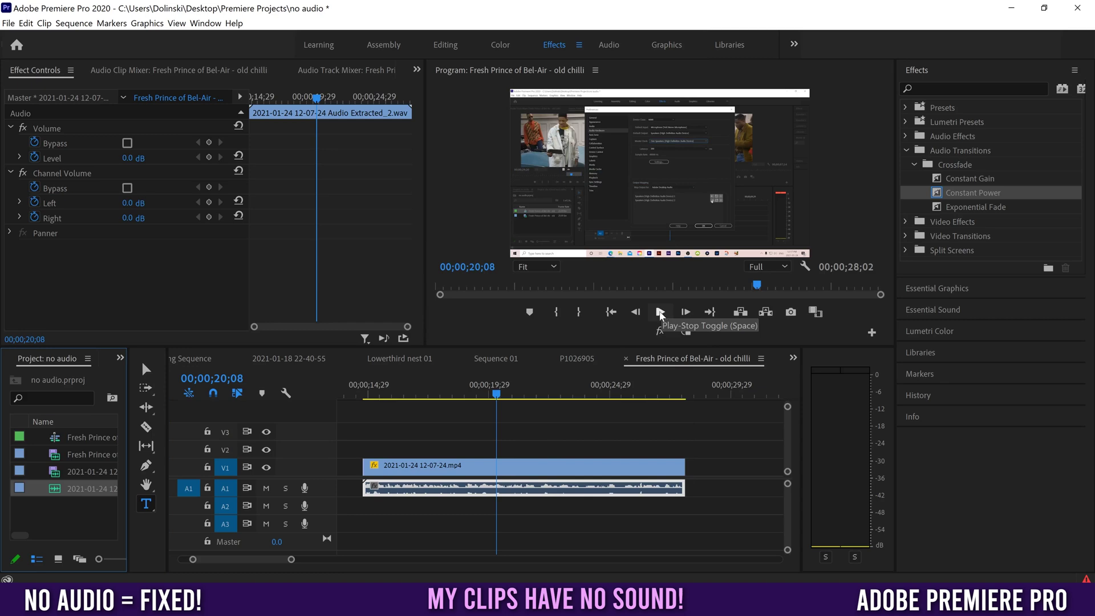
{"action": "left_click", "coordinate": [660, 313]}
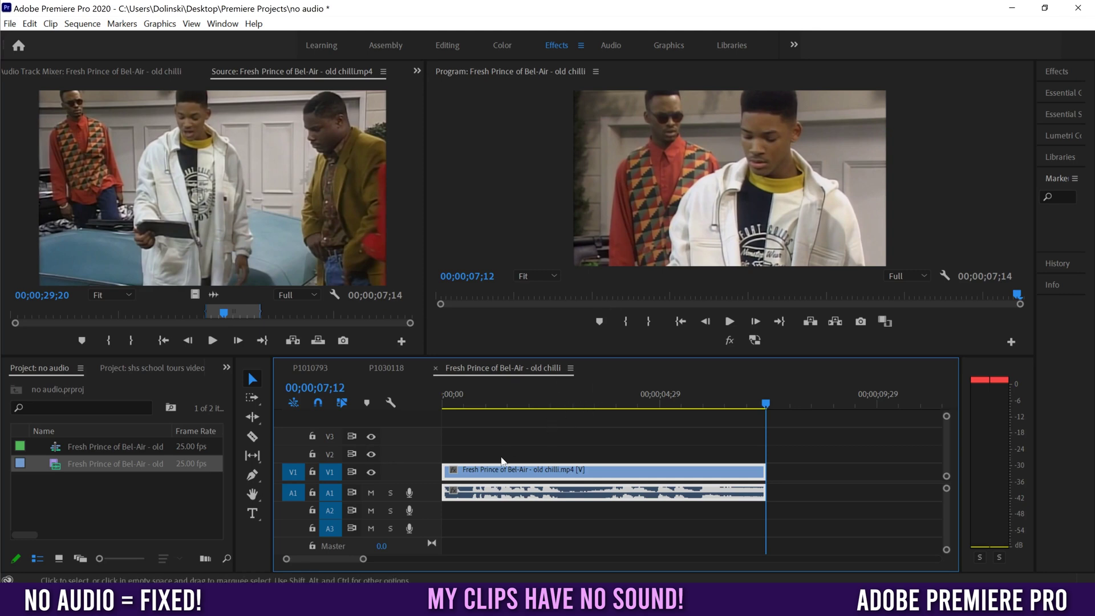
{"action": "left_click", "coordinate": [391, 494]}
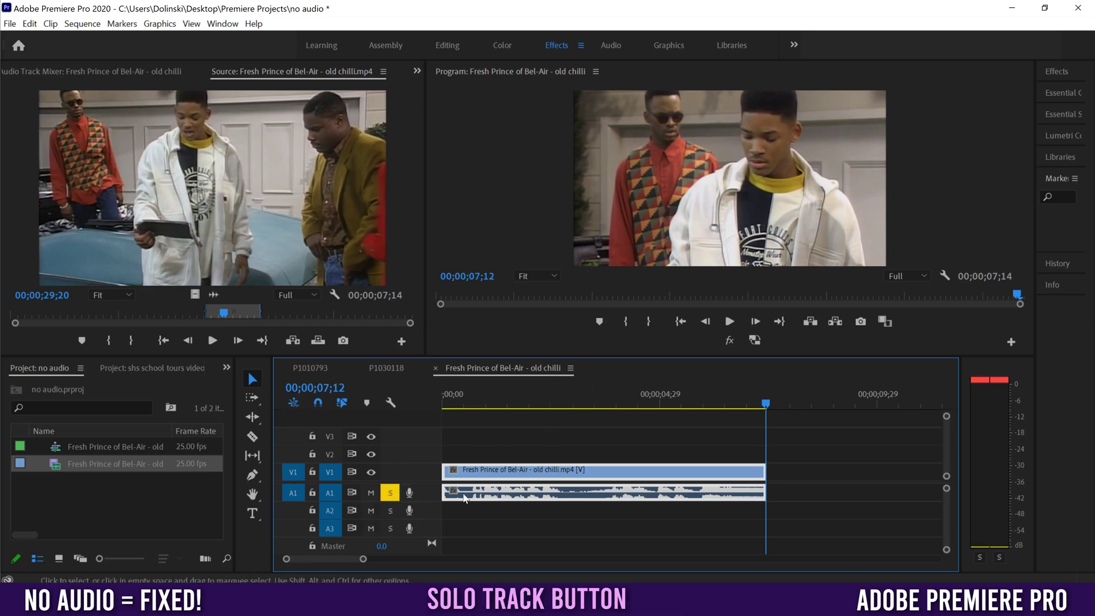
{"action": "key", "text": "Home"}
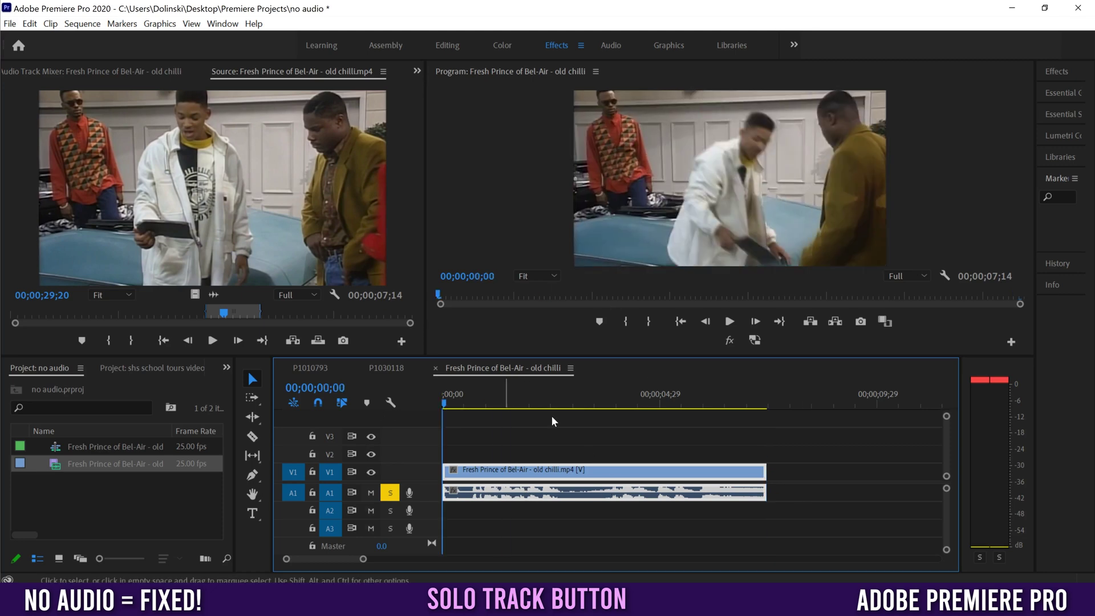
{"action": "left_click", "coordinate": [730, 321]}
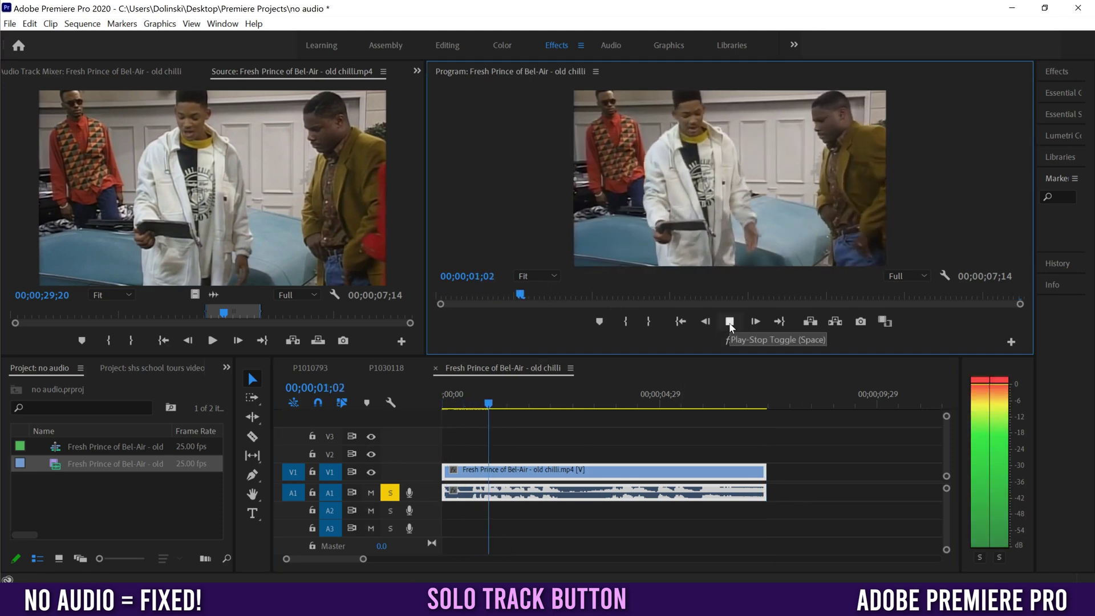
{"action": "left_click", "coordinate": [730, 321]}
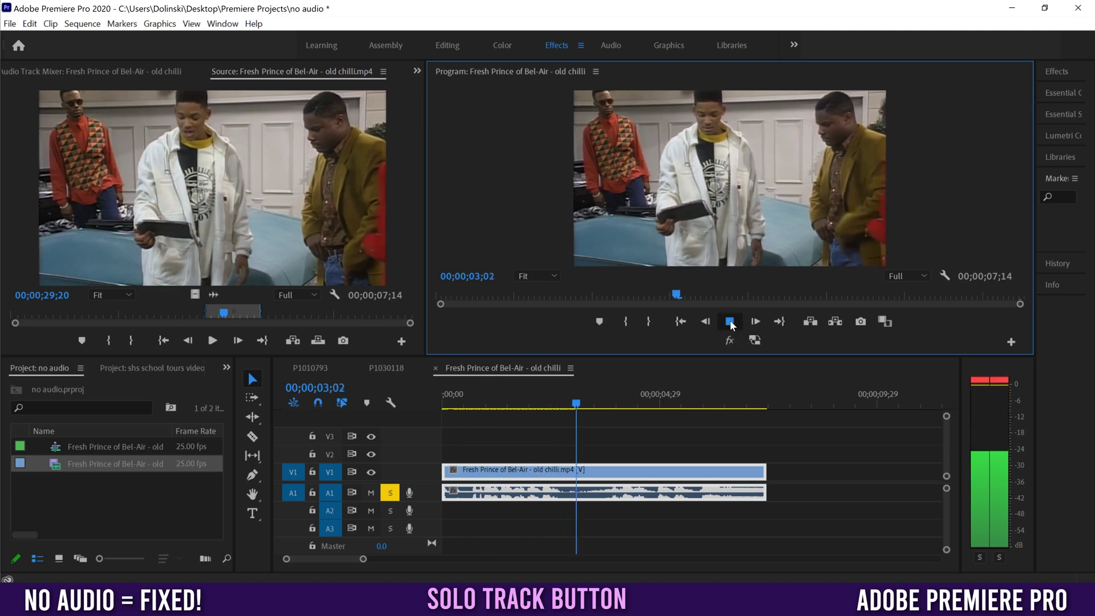
{"action": "left_click", "coordinate": [390, 492]}
{"action": "key", "text": "Home"}
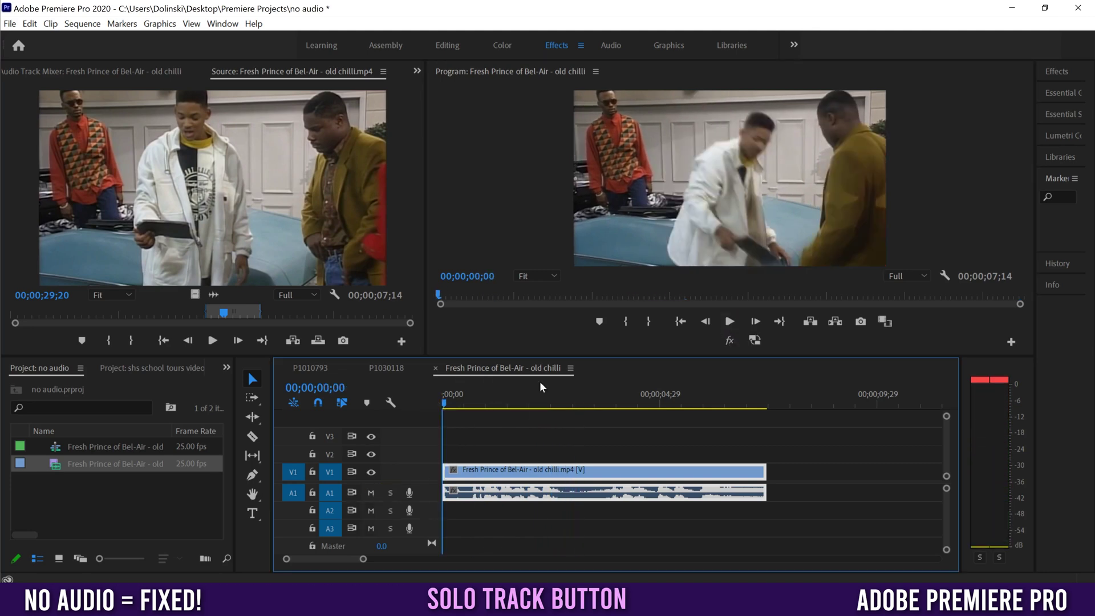
- Play the sequence, then copy and paste the Fresh Prince sequence in the Project panel
{"action": "left_click", "coordinate": [730, 322]}
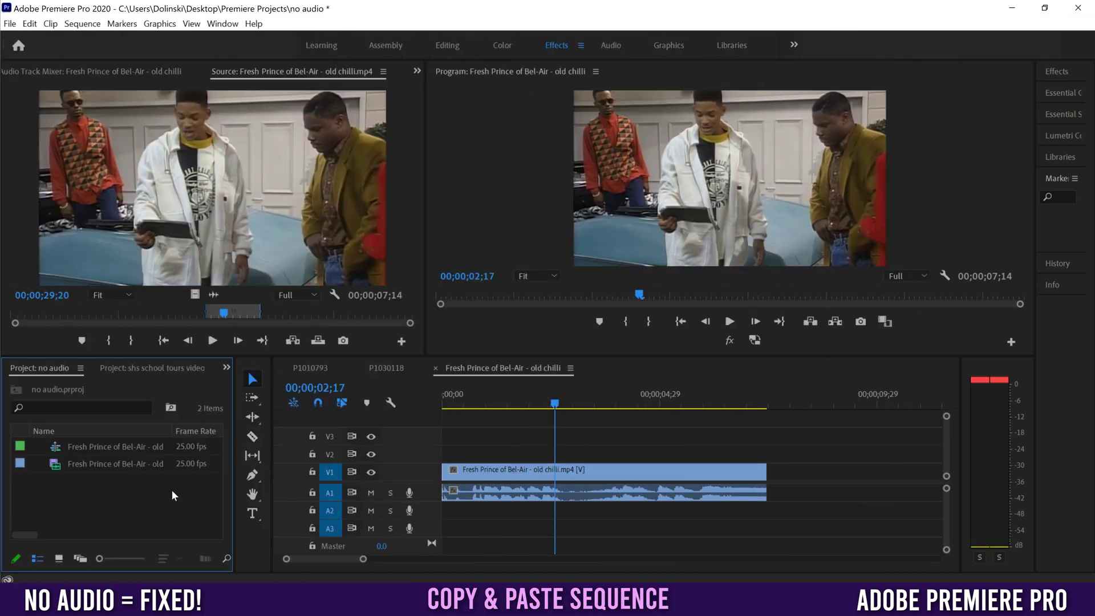
{"action": "left_click", "coordinate": [81, 449]}
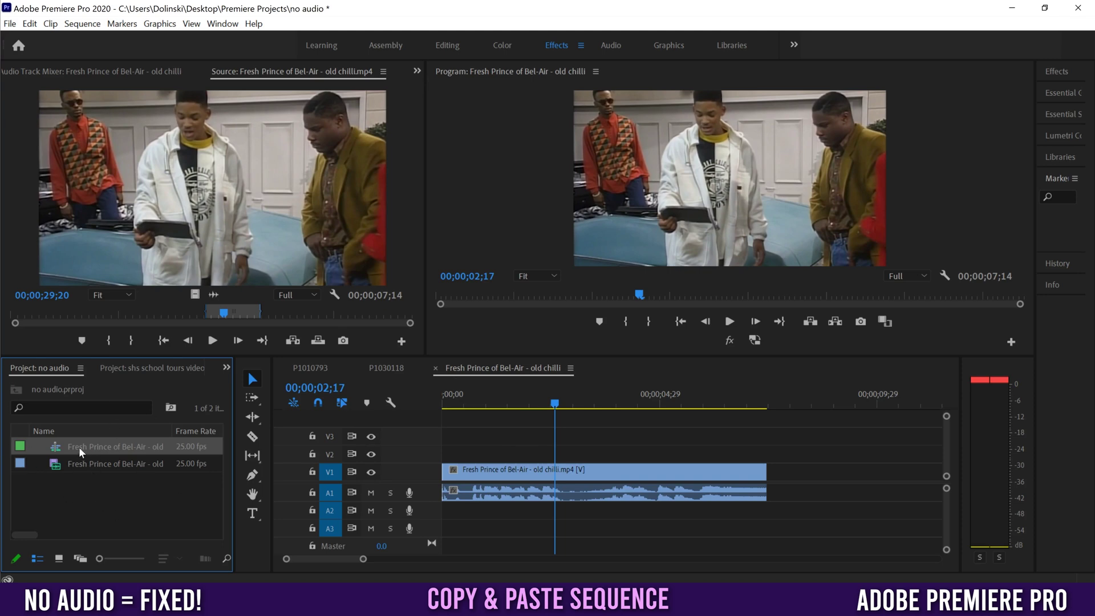
{"action": "right_click", "coordinate": [80, 449]}
{"action": "left_click", "coordinate": [105, 38]}
{"action": "left_click", "coordinate": [86, 496]}
{"action": "right_click", "coordinate": [81, 499]}
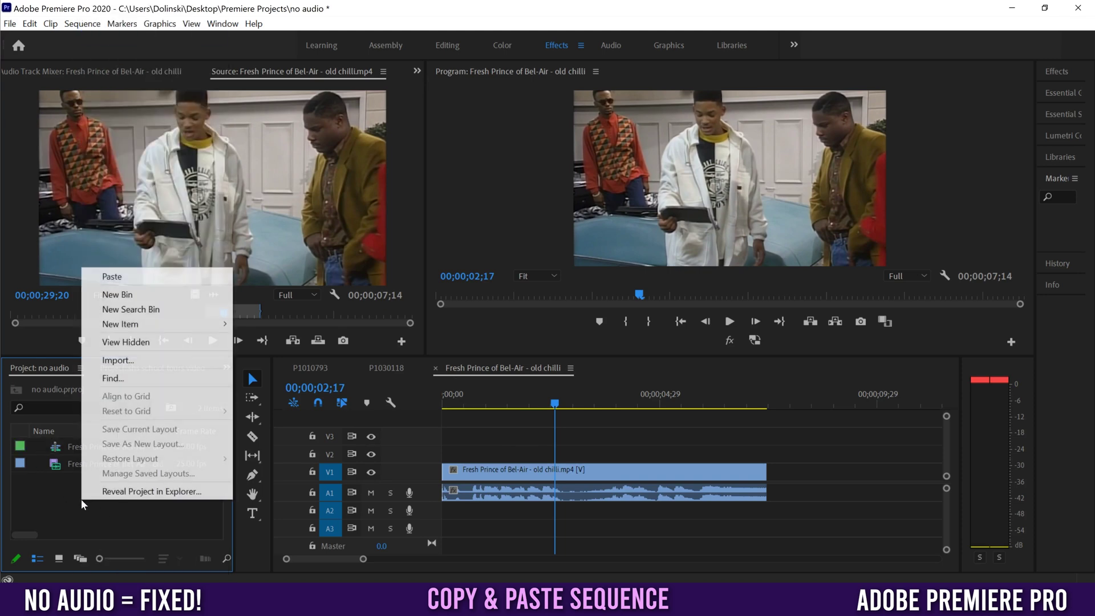
{"action": "left_click", "coordinate": [129, 276]}
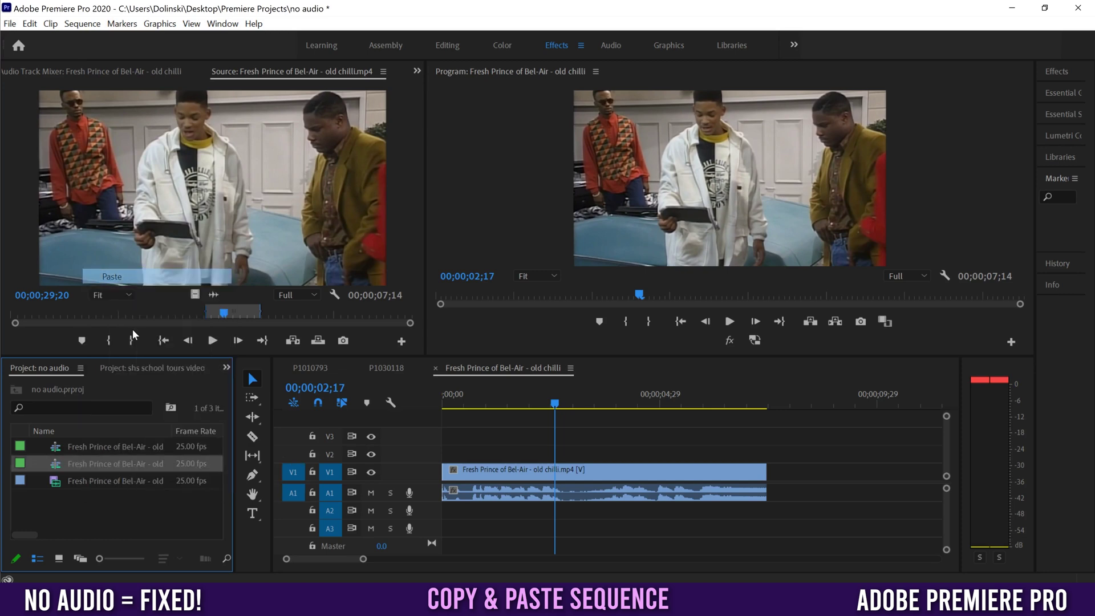
- Delete the original sequence, open the pasted copy in the timeline, and play it
{"action": "left_click", "coordinate": [107, 446]}
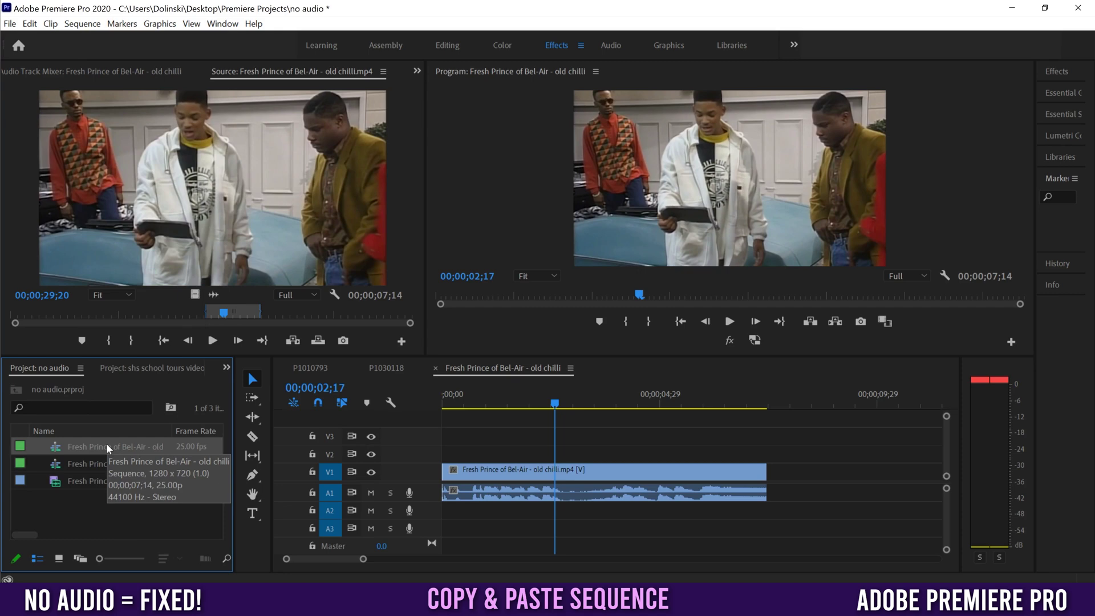
{"action": "key", "text": "Delete"}
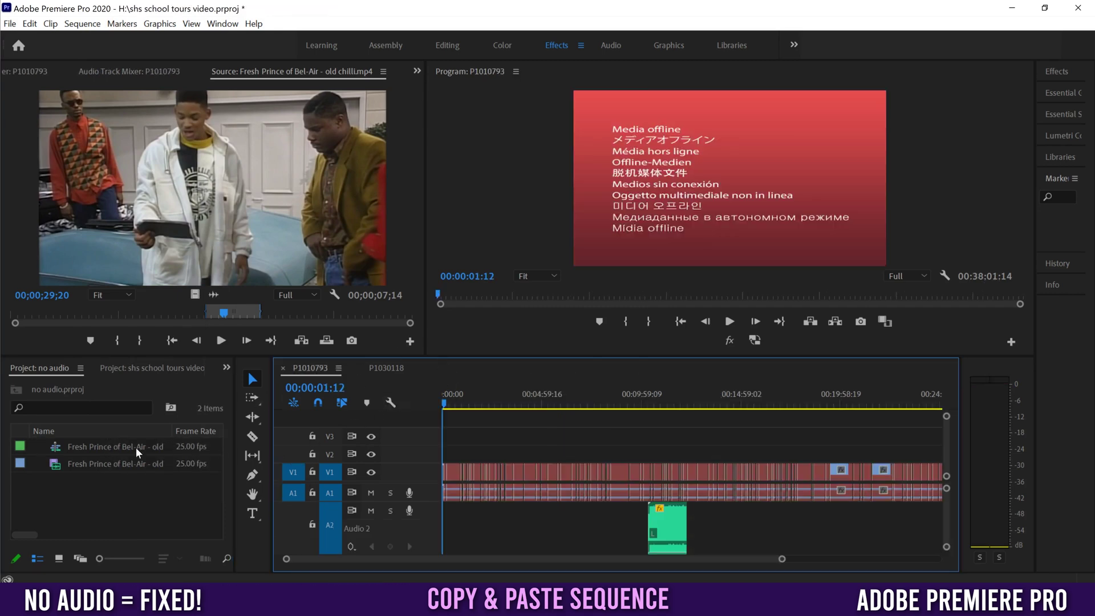
{"action": "double_click", "coordinate": [62, 445]}
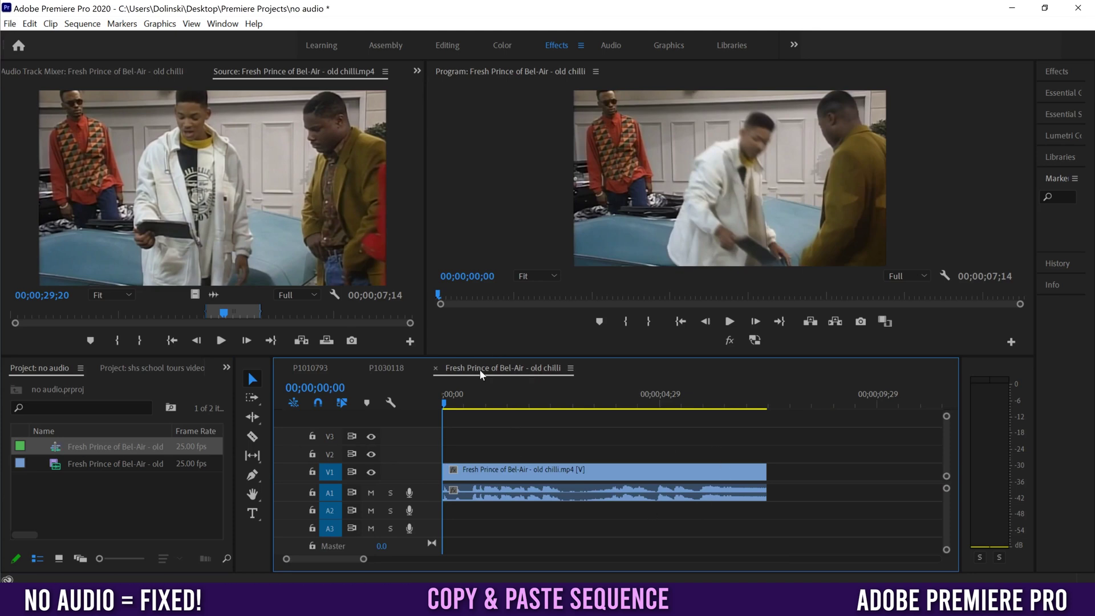
{"action": "left_click", "coordinate": [730, 323]}
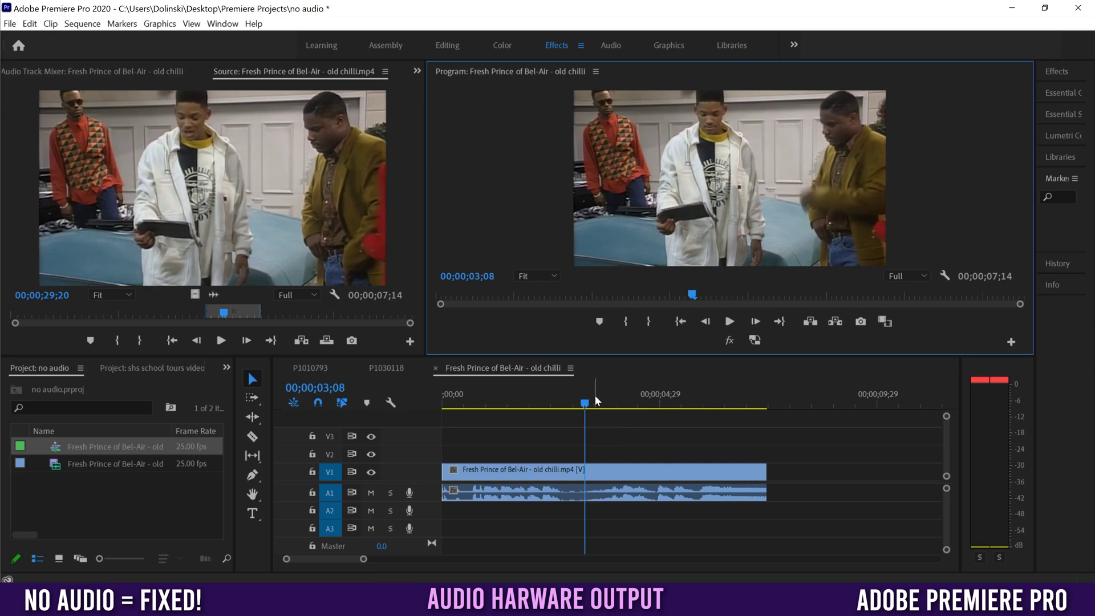
- Open the Audio Hardware preferences, keeping the Yeti microphone as default input
{"action": "left_click", "coordinate": [29, 24]}
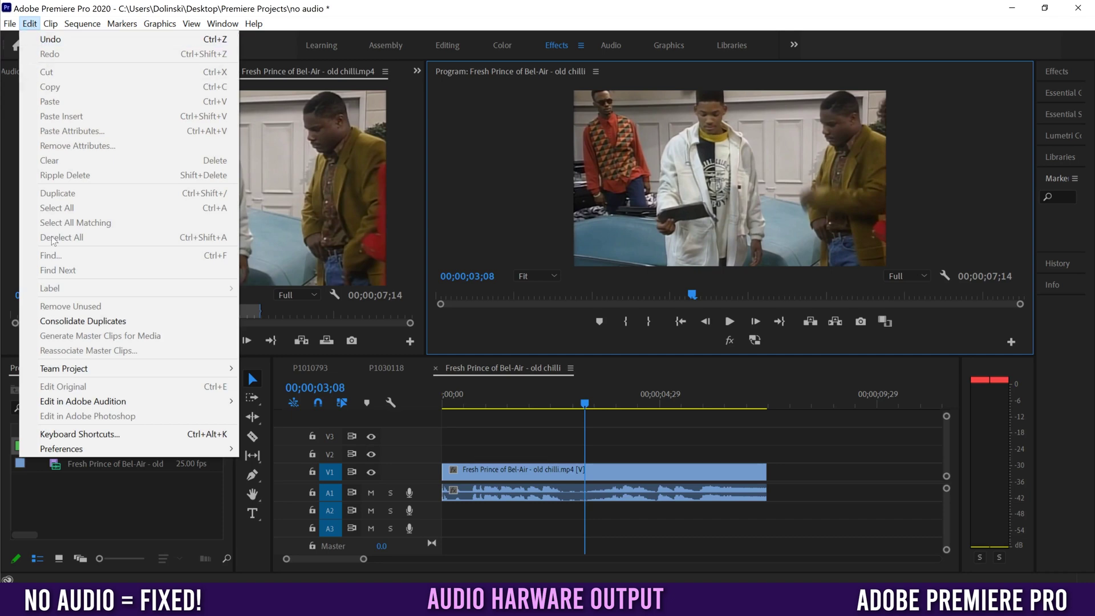
{"action": "mouse_move", "coordinate": [124, 454]}
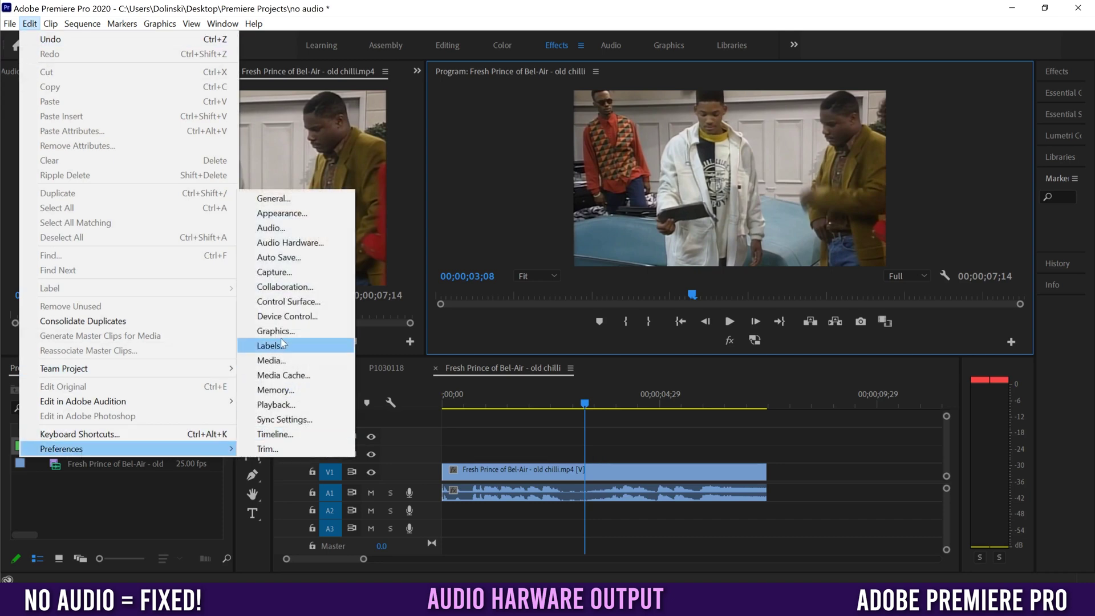
{"action": "left_click", "coordinate": [313, 243]}
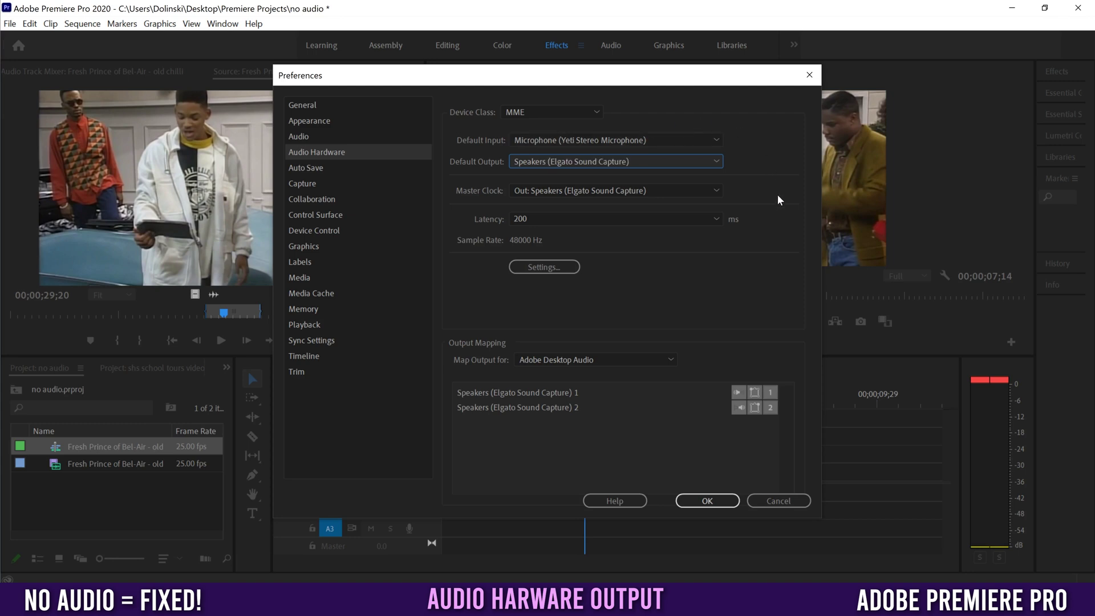
{"action": "left_click", "coordinate": [665, 138]}
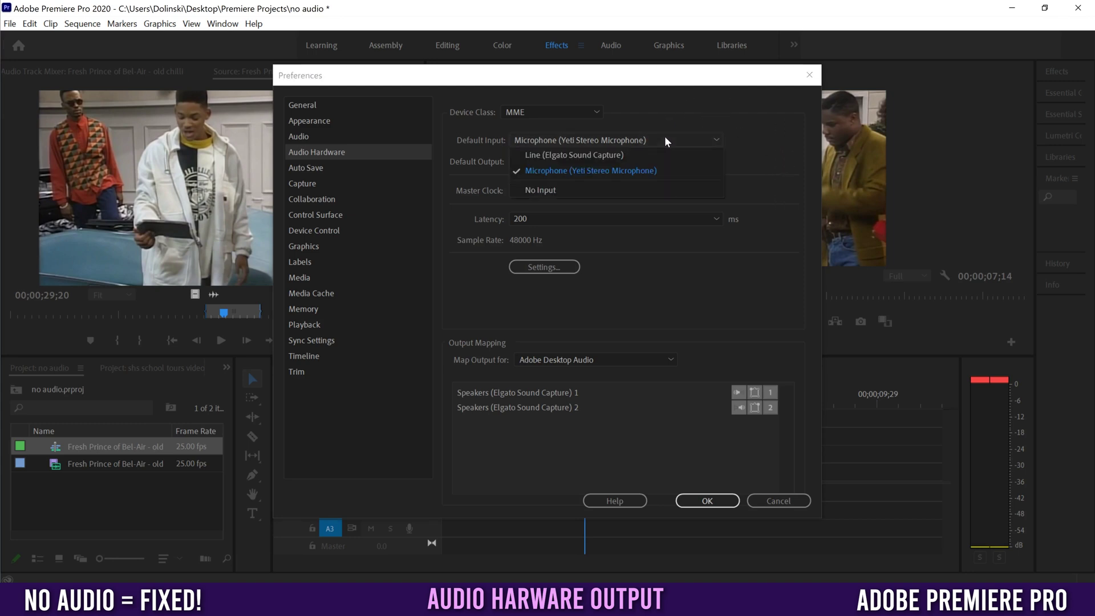
{"action": "left_click", "coordinate": [772, 133]}
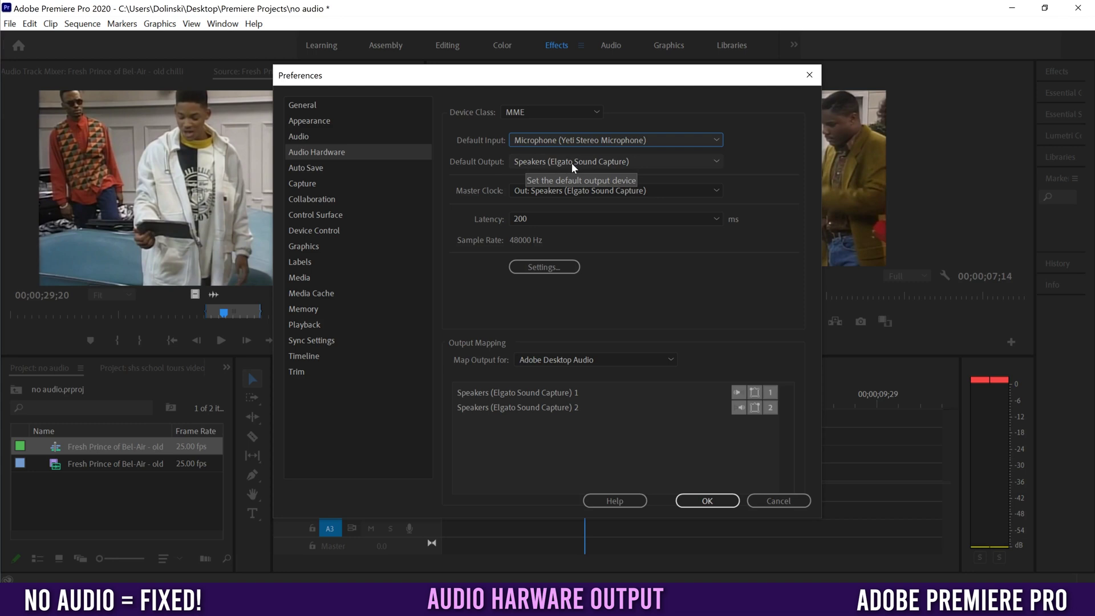
- Switch Default Output and Master Clock to Speakers (High Definition Audio Device), mapping Adobe Desktop Audio
{"action": "left_click", "coordinate": [671, 163]}
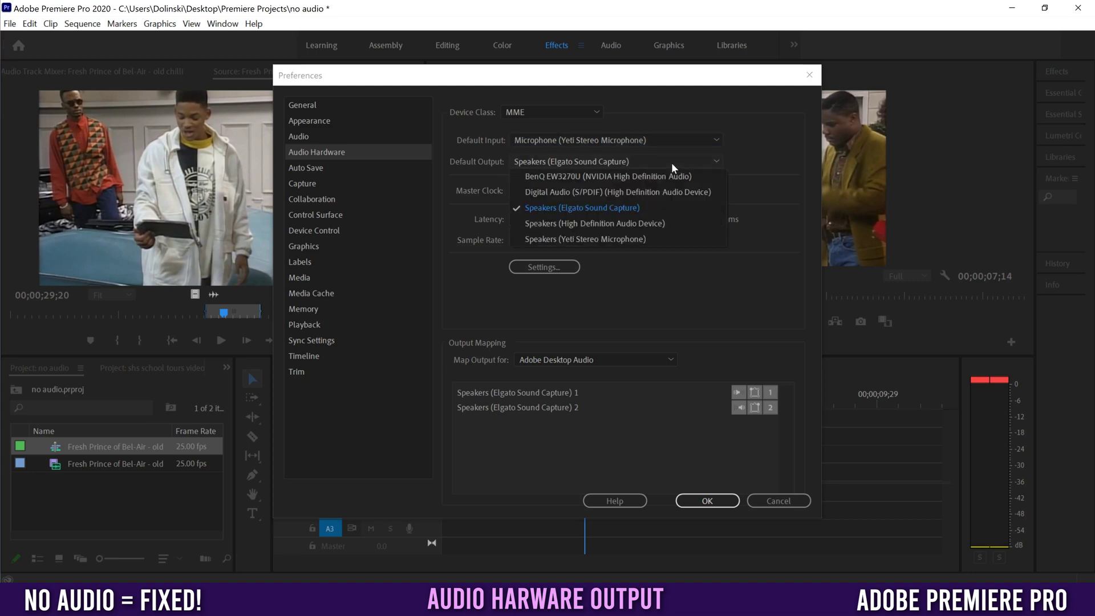
{"action": "left_click", "coordinate": [641, 223]}
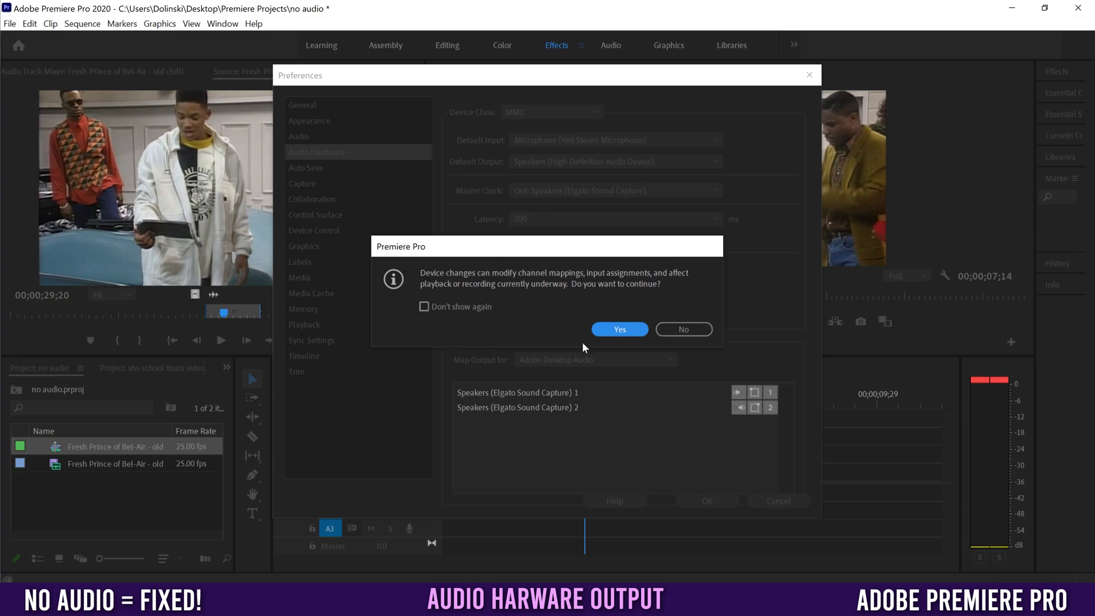
{"action": "left_click", "coordinate": [620, 330]}
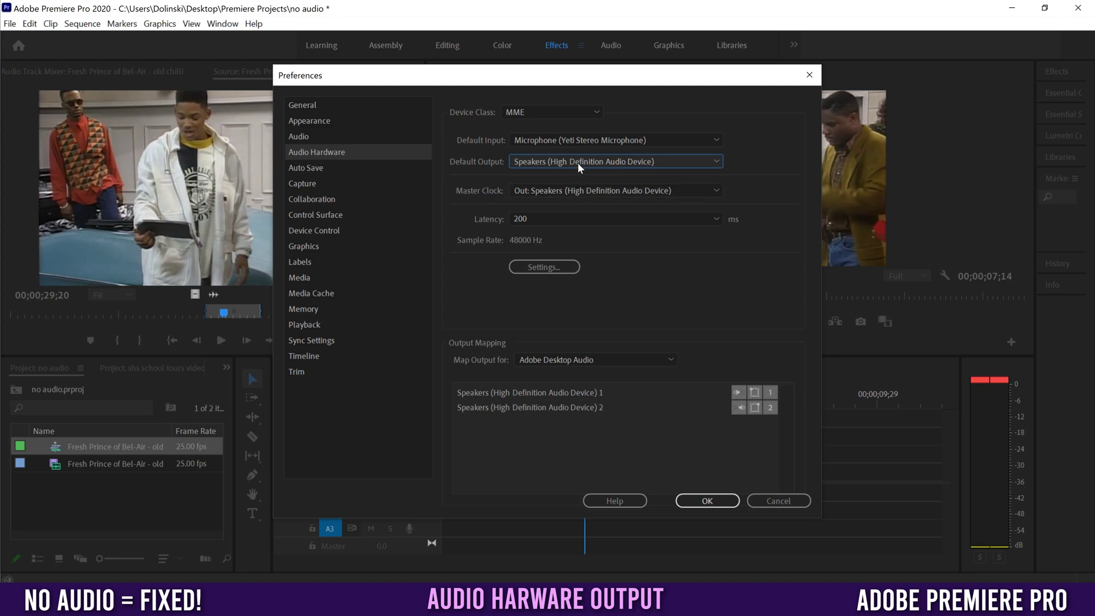
{"action": "left_click", "coordinate": [689, 190]}
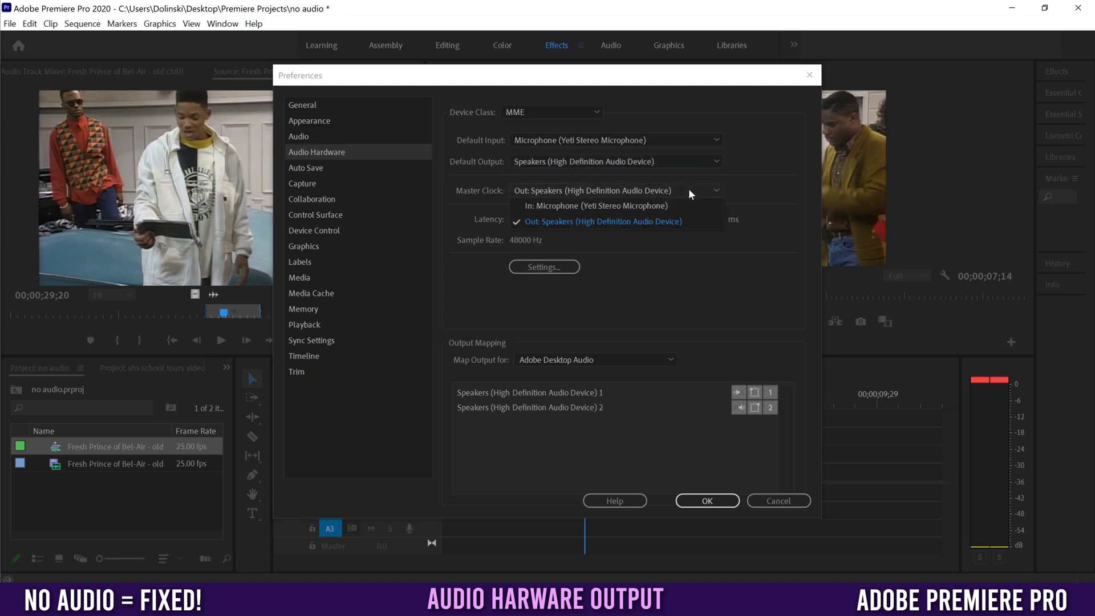
{"action": "left_click", "coordinate": [684, 220]}
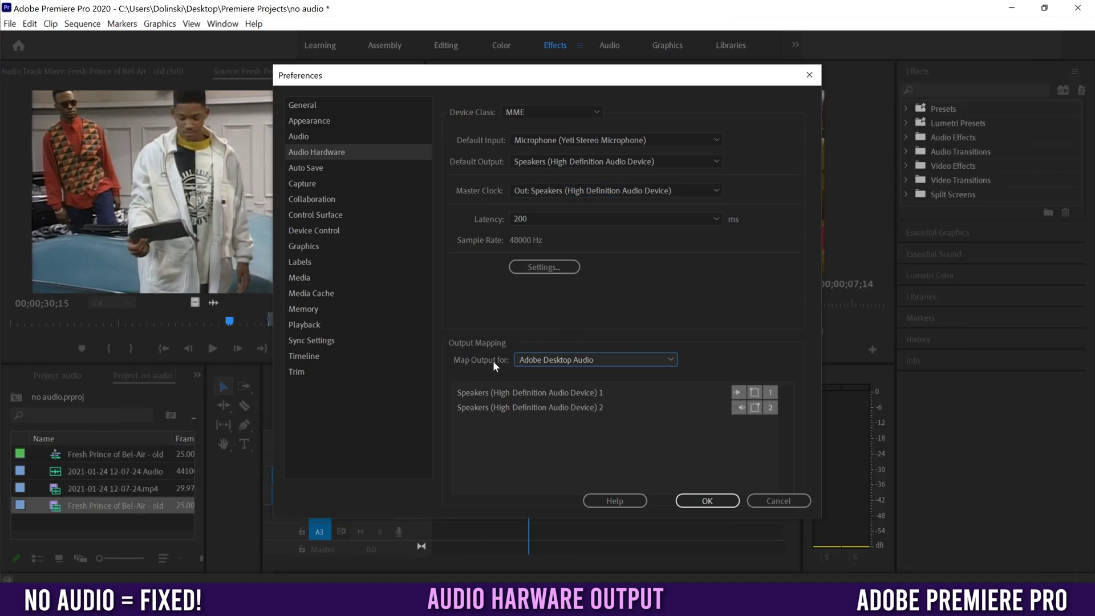
{"action": "left_click", "coordinate": [553, 360]}
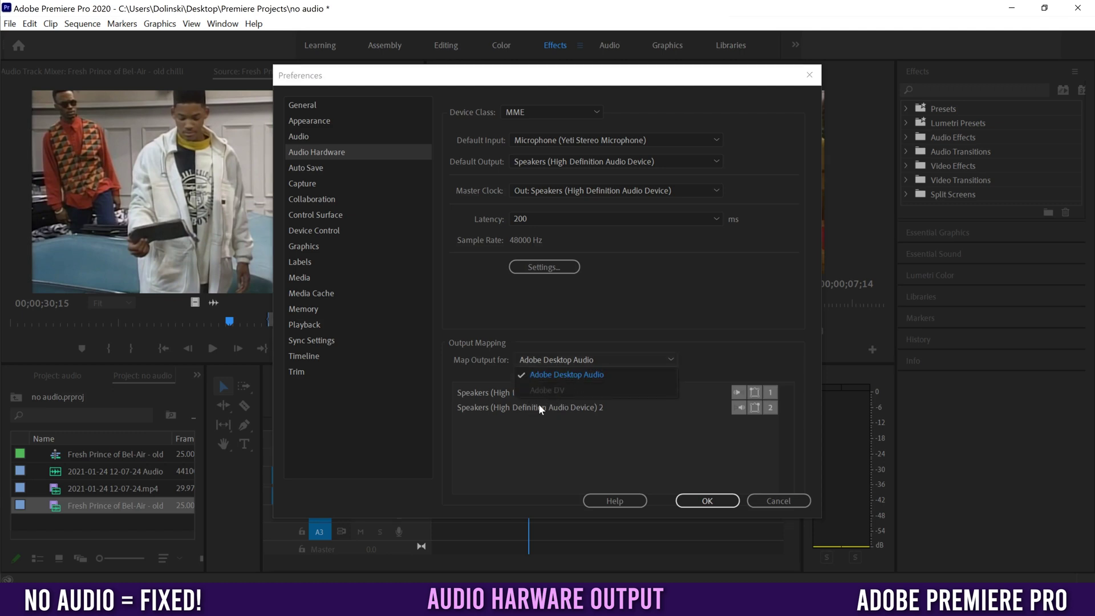
{"action": "left_click", "coordinate": [580, 373]}
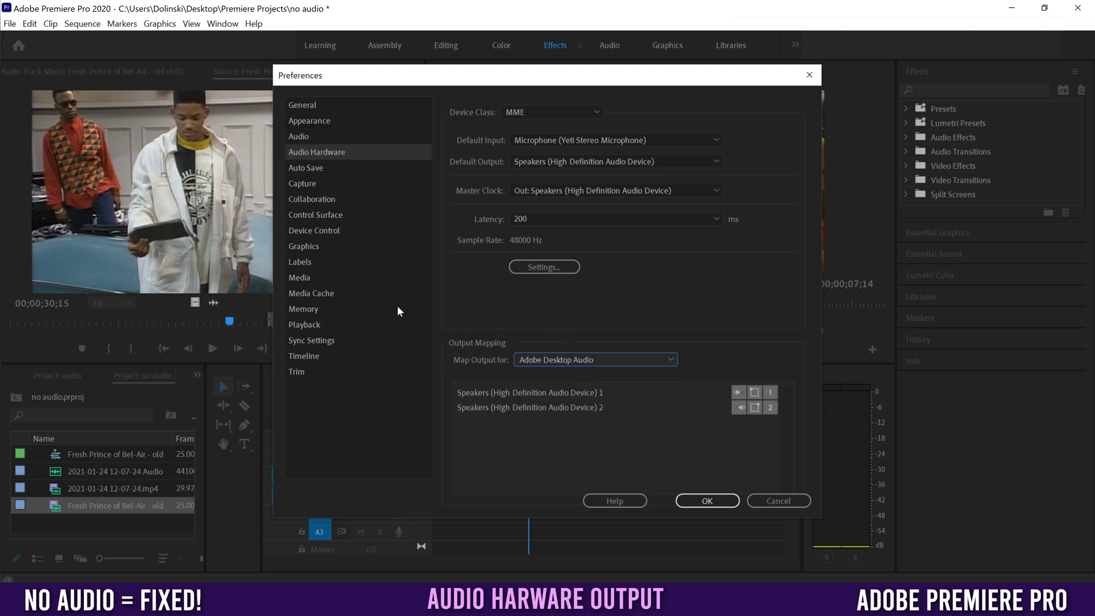
- Confirm Adobe Desktop Audio as the Playback preferences' audio device
{"action": "left_click", "coordinate": [302, 324]}
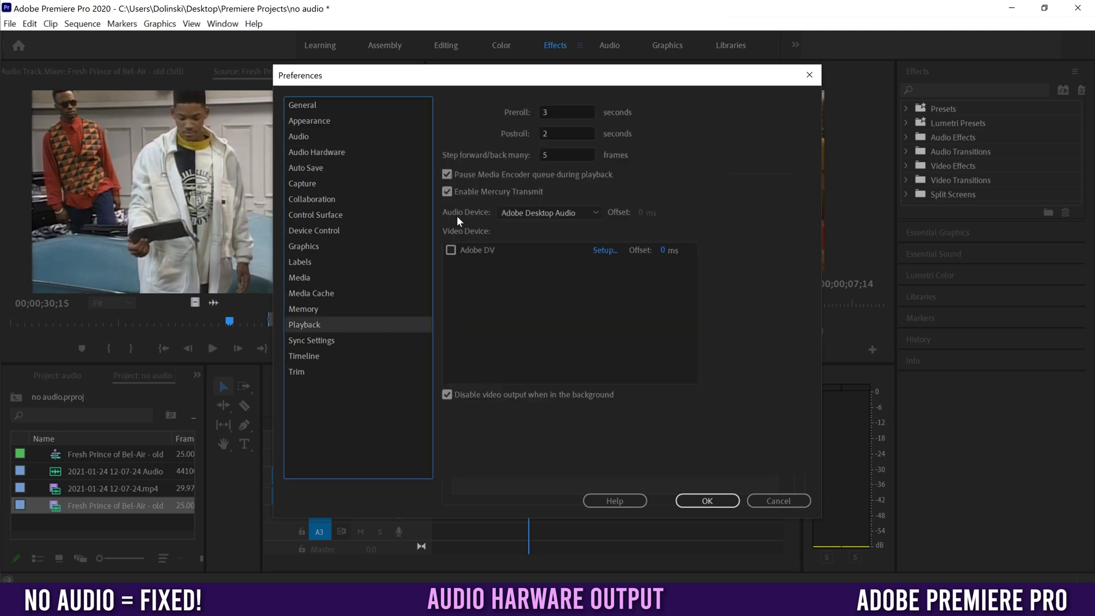
{"action": "left_click", "coordinate": [565, 213]}
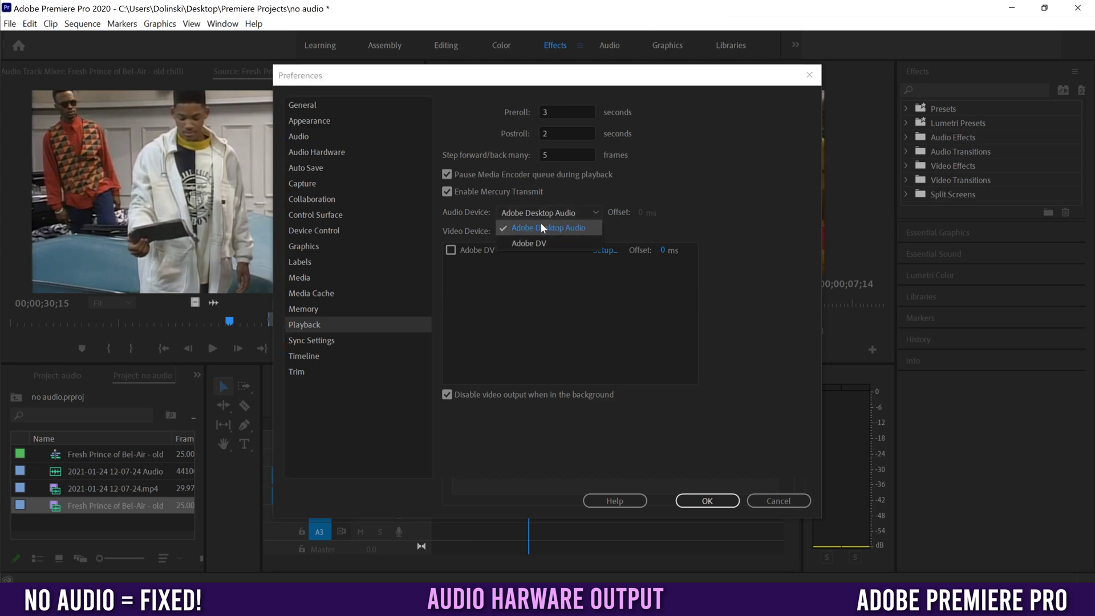
{"action": "left_click", "coordinate": [744, 232]}
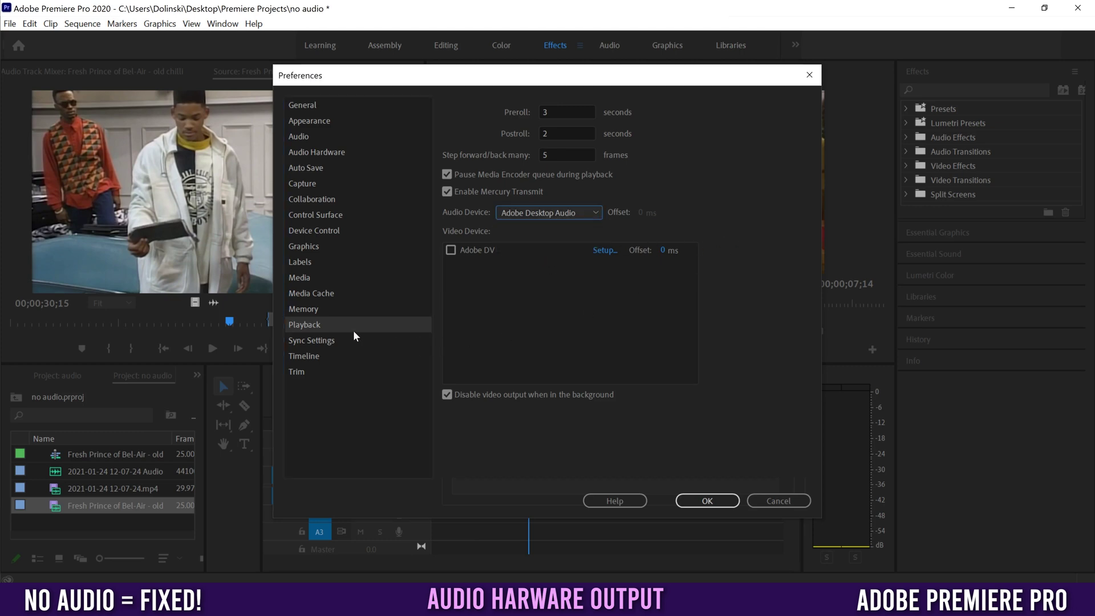
- Apply the preferences and play the Fresh Prince sequence to test the sound
{"action": "left_click", "coordinate": [317, 153]}
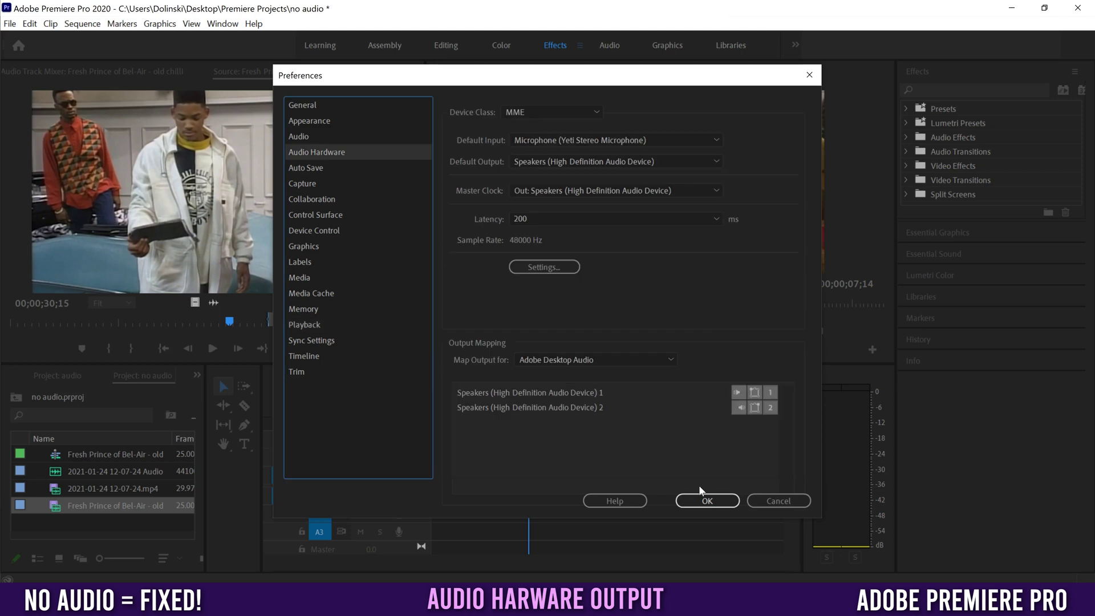
{"action": "left_click", "coordinate": [707, 501]}
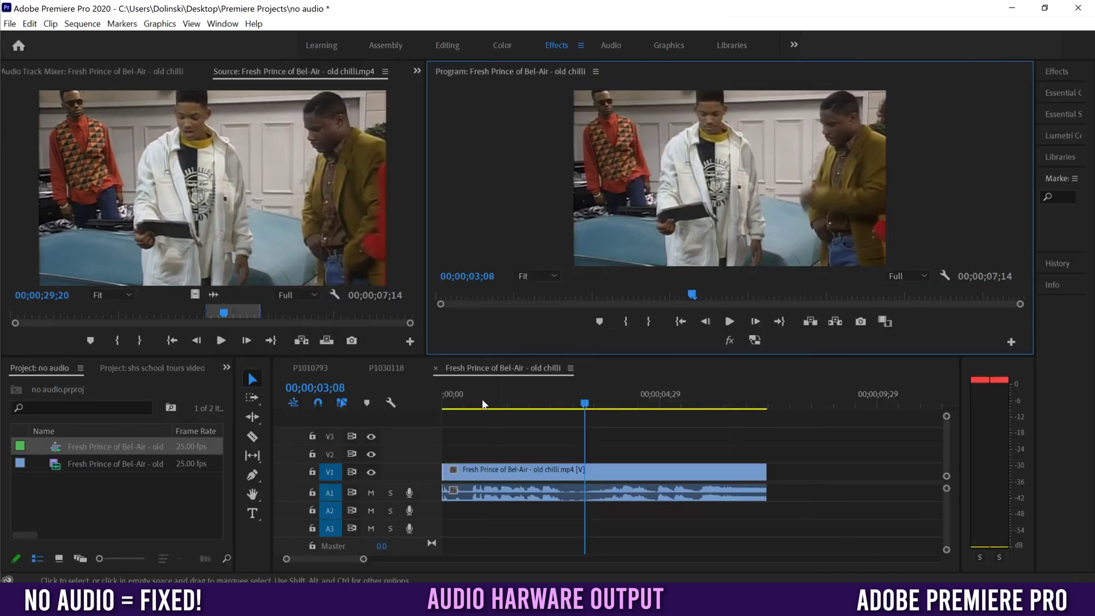
{"action": "left_click", "coordinate": [730, 321]}
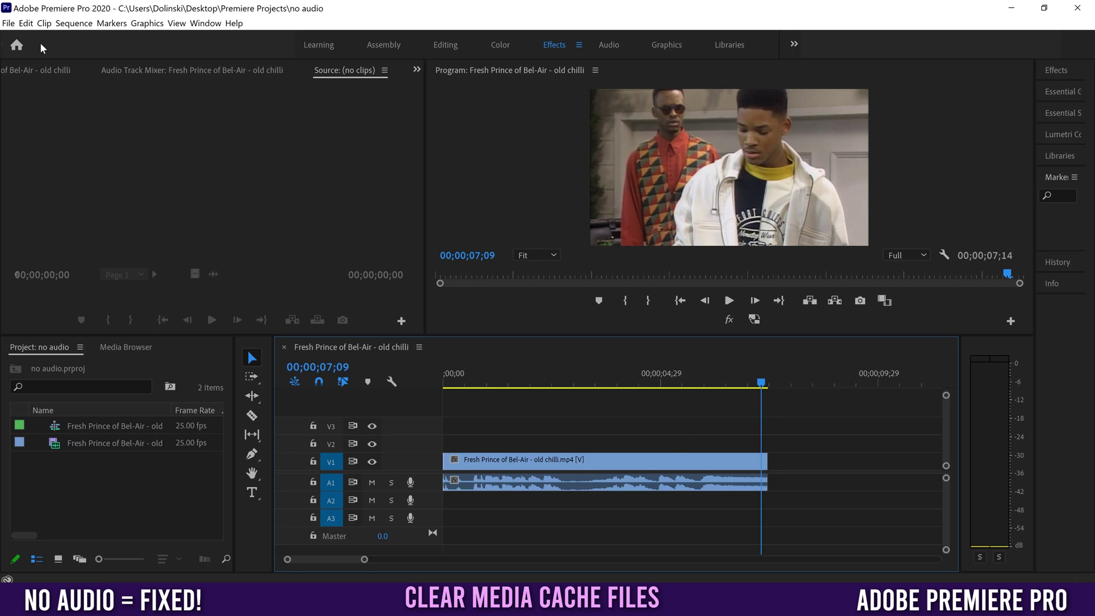
- Delete the unused media cache files from Preferences > Media Cache
{"action": "left_click", "coordinate": [26, 23]}
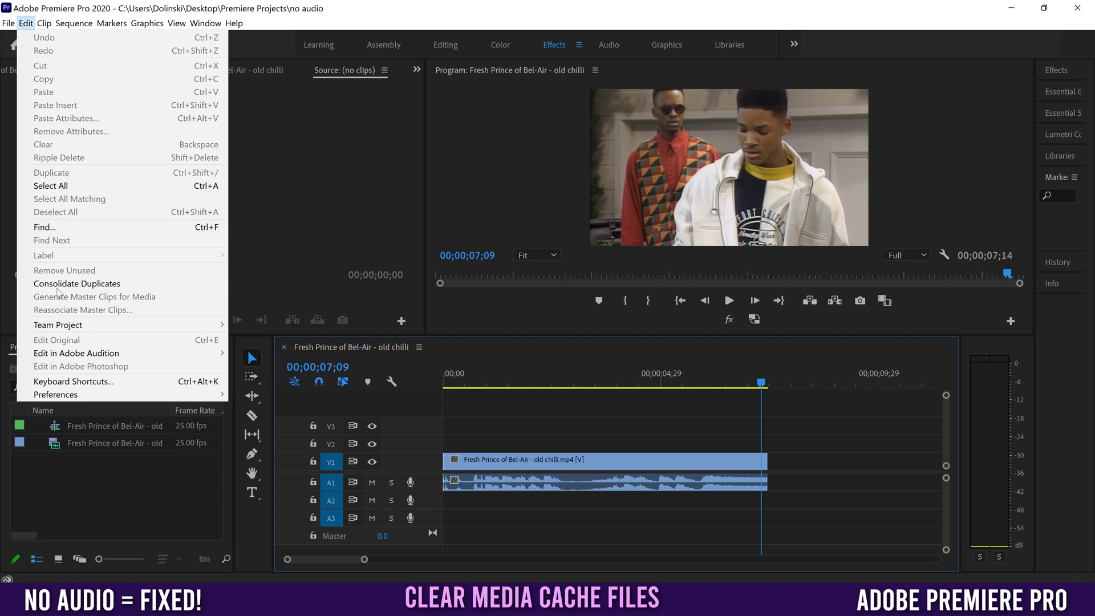
{"action": "mouse_move", "coordinate": [143, 394]}
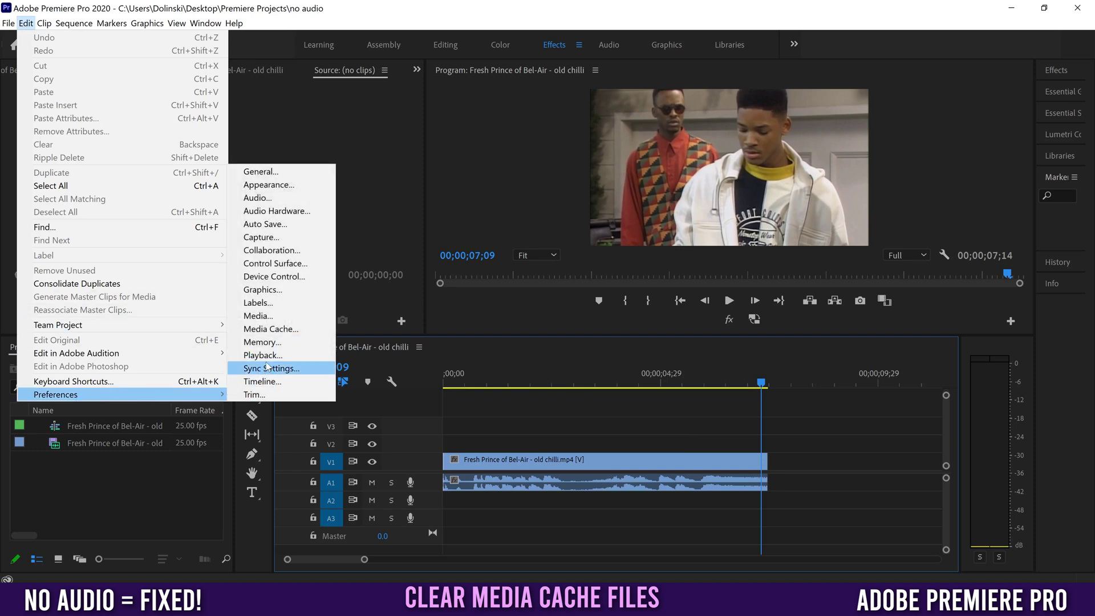
{"action": "left_click", "coordinate": [290, 332]}
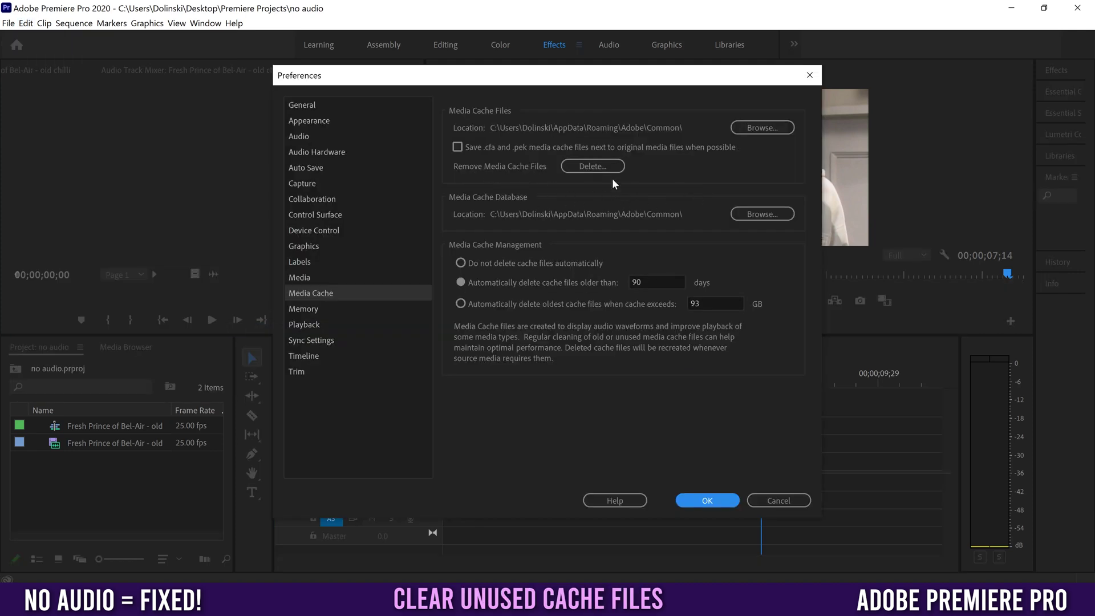
{"action": "left_click", "coordinate": [591, 168]}
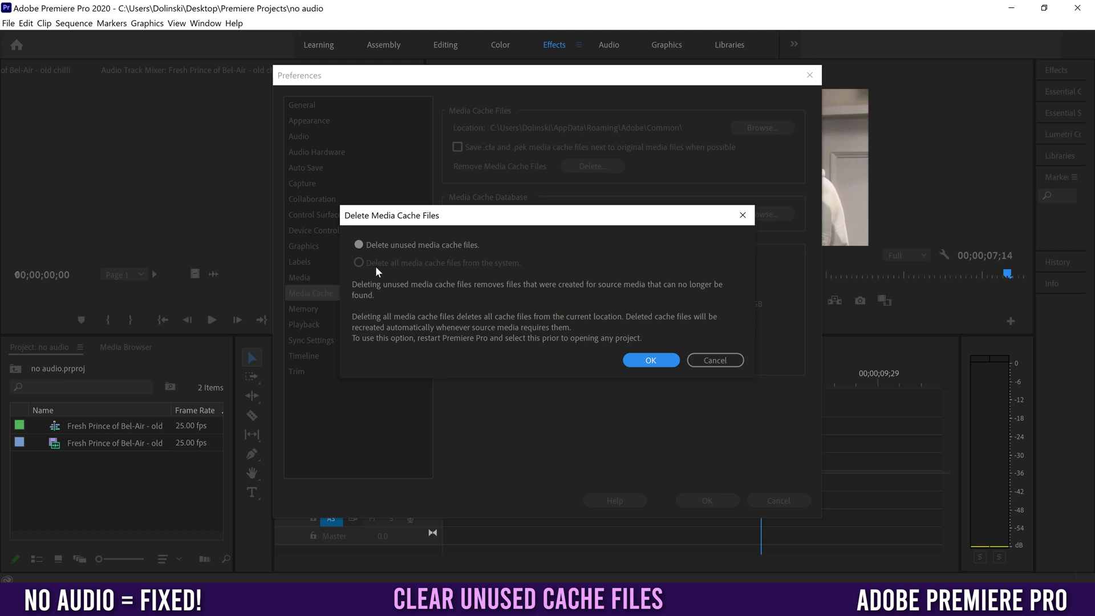
{"action": "mouse_move", "coordinate": [422, 263]}
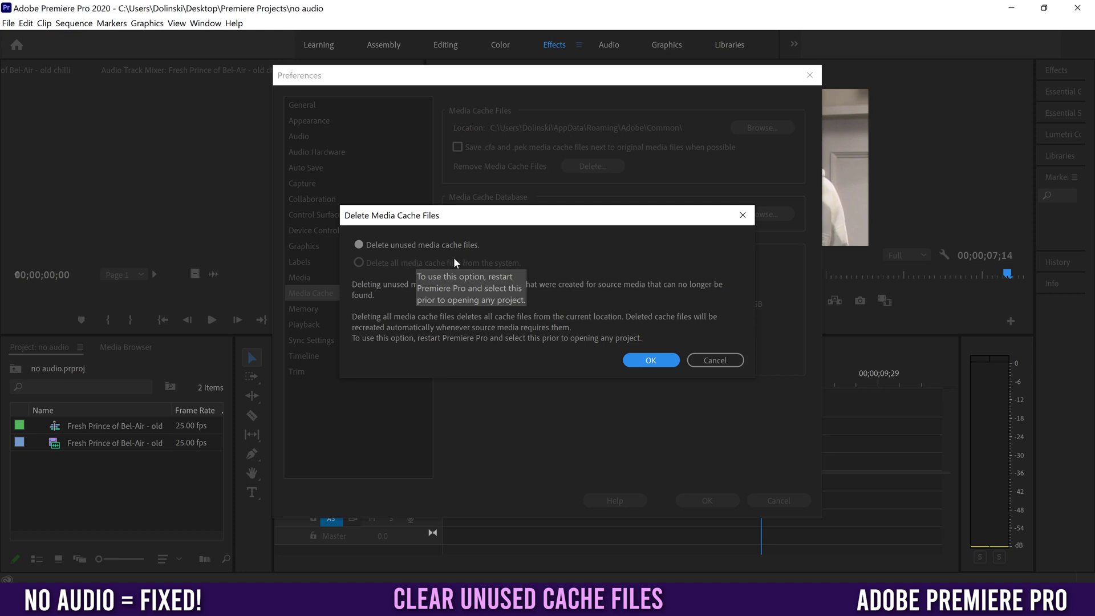
{"action": "left_click", "coordinate": [650, 361]}
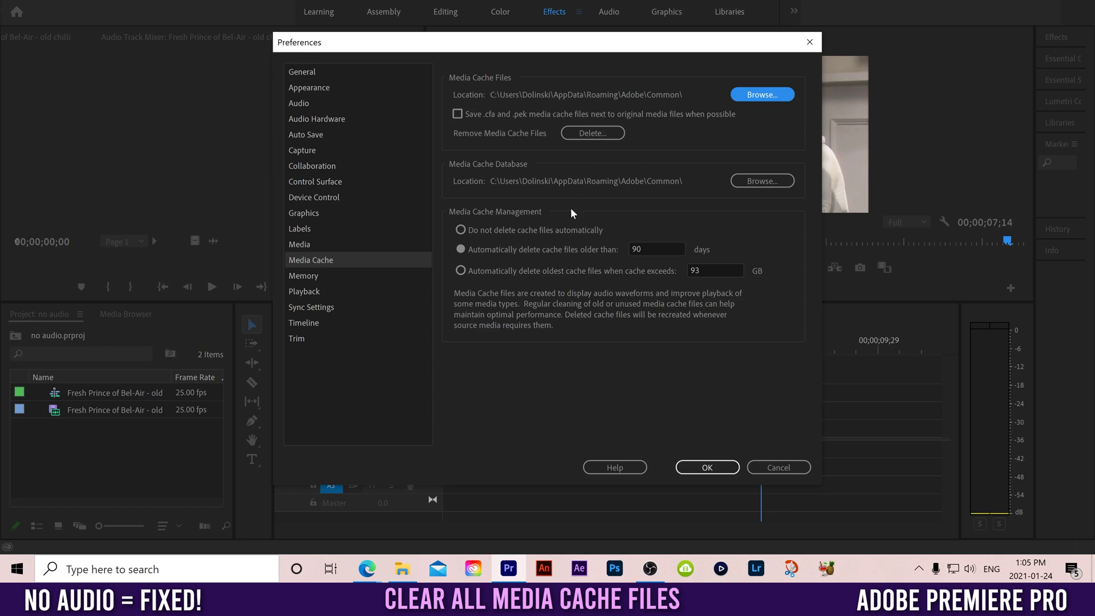
- Navigate from C: through Users, the profile, AppData and Roaming to the Adobe folder
{"action": "left_click", "coordinate": [402, 568]}
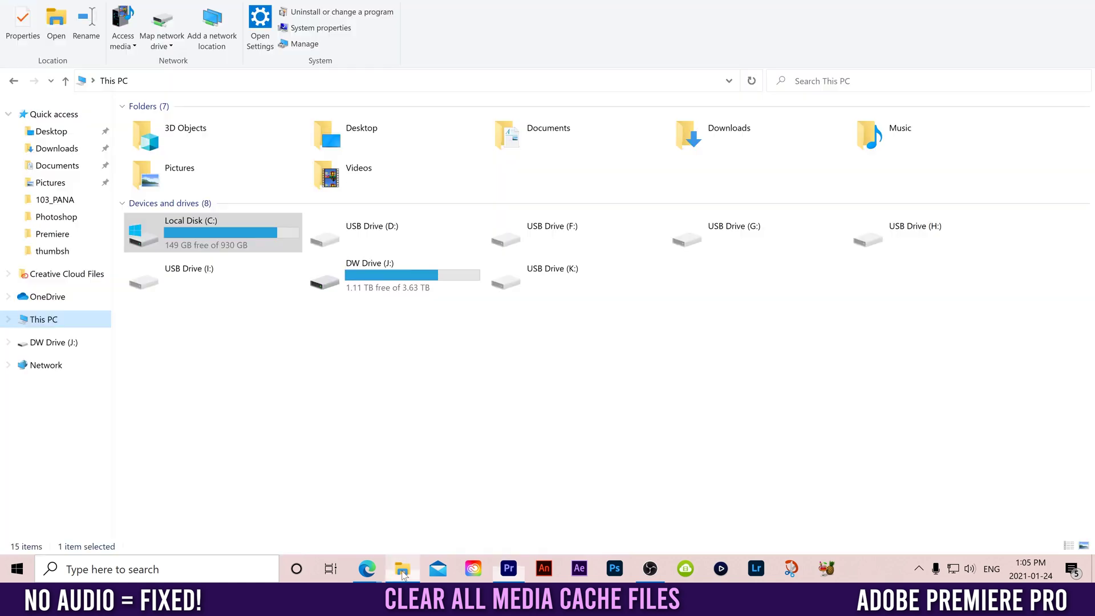
{"action": "double_click", "coordinate": [181, 234]}
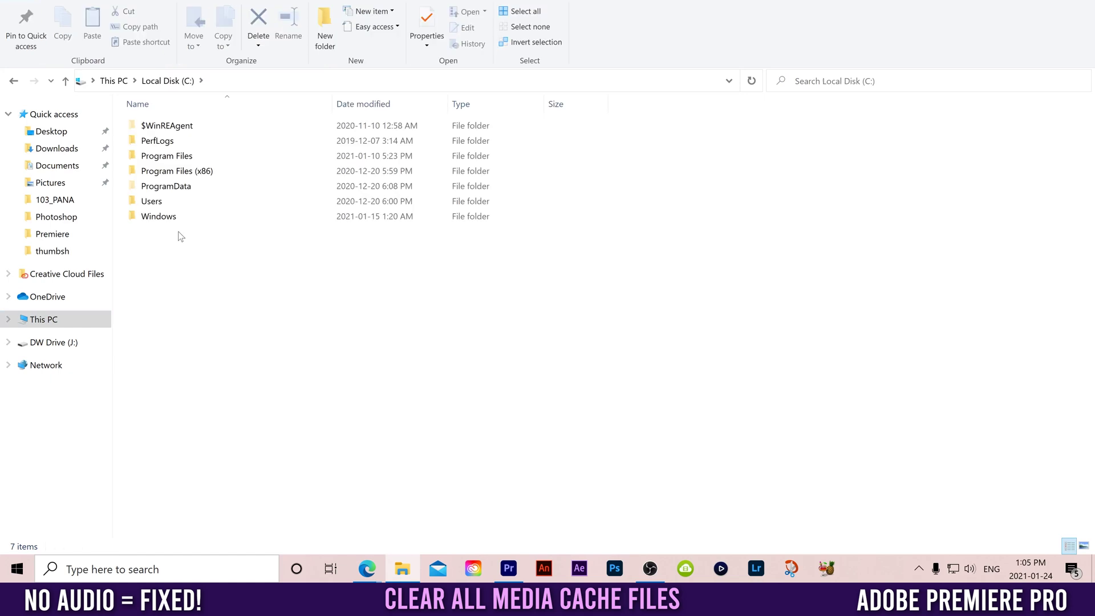
{"action": "double_click", "coordinate": [152, 201]}
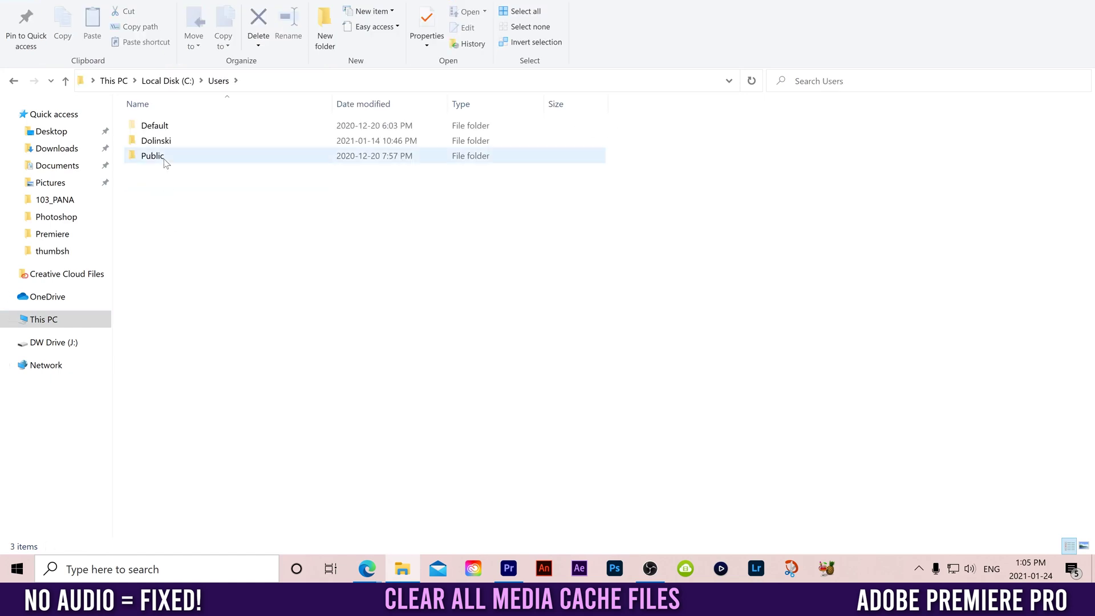
{"action": "double_click", "coordinate": [154, 142]}
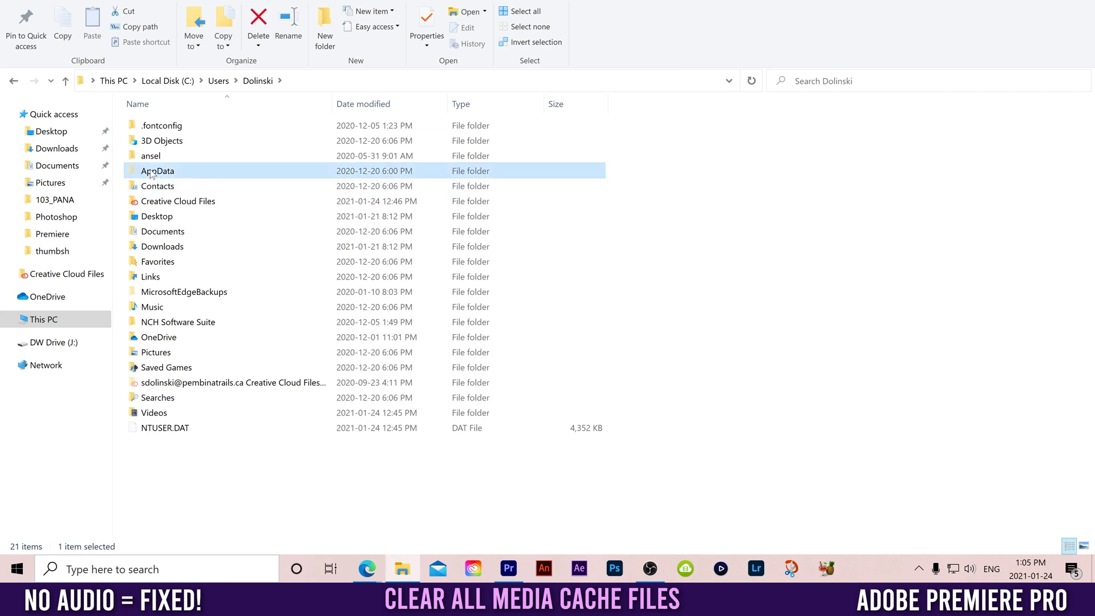
{"action": "double_click", "coordinate": [148, 175]}
{"action": "double_click", "coordinate": [162, 156]}
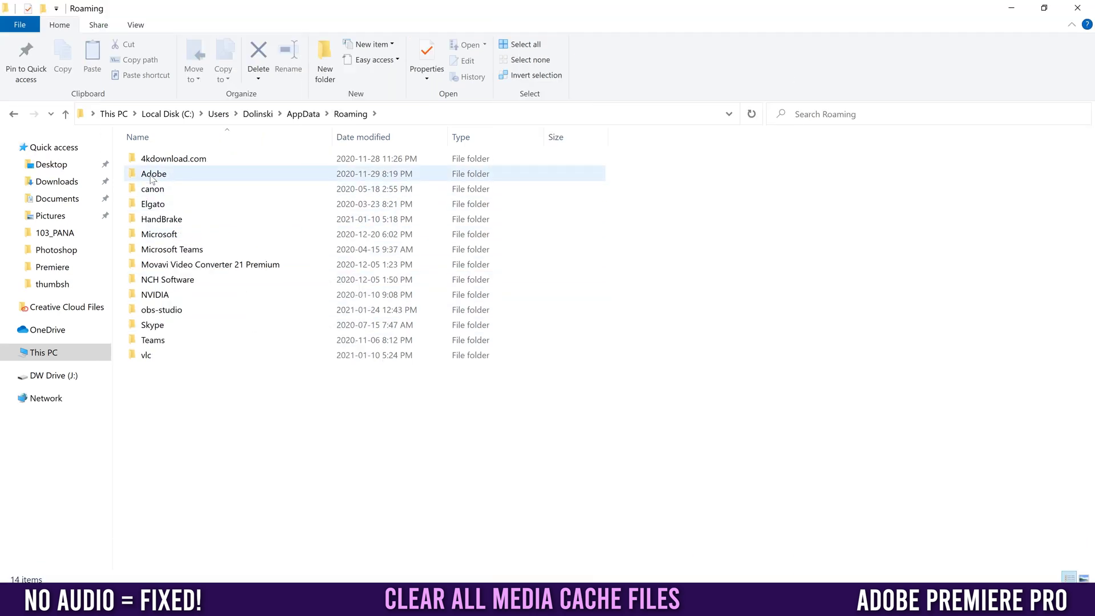
{"action": "double_click", "coordinate": [154, 174]}
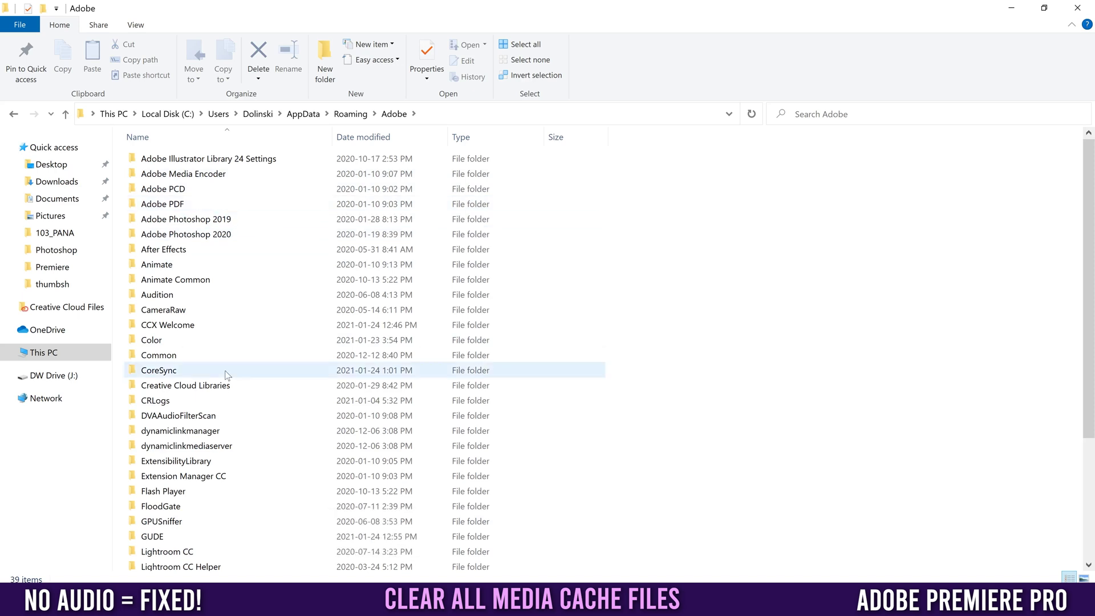
- Open Common then Peak Files, look over its date folders, and return to Adobe
{"action": "left_click", "coordinate": [168, 265]}
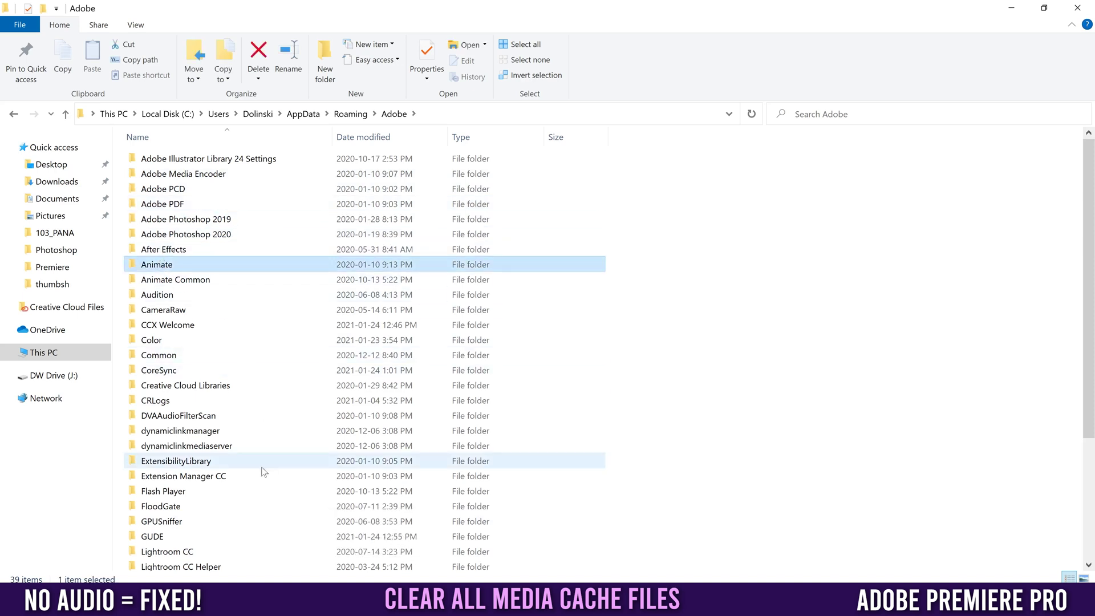
{"action": "left_click", "coordinate": [157, 358]}
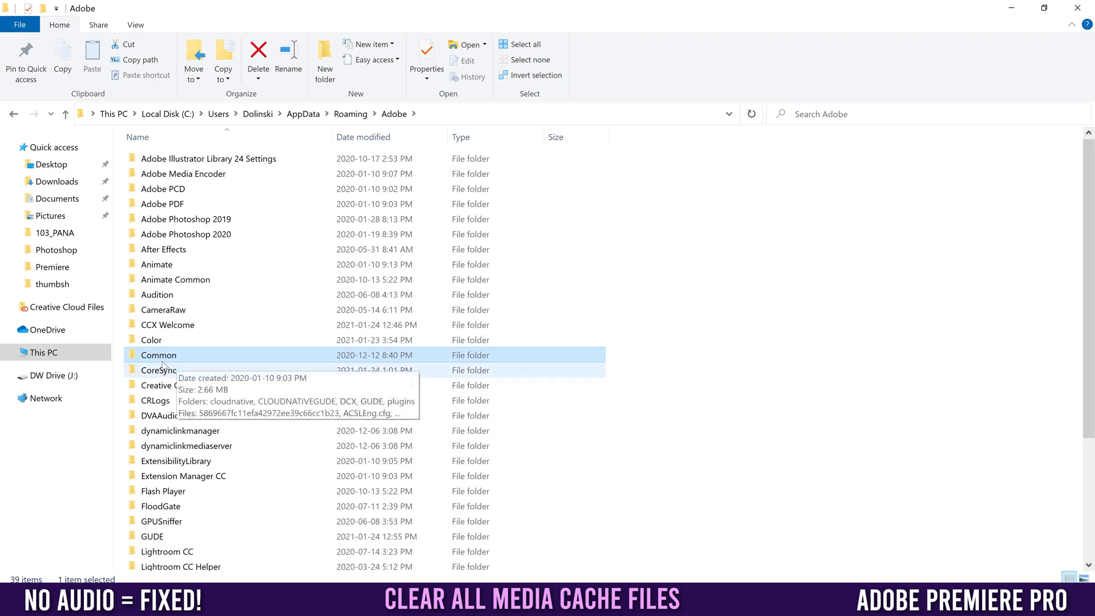
{"action": "double_click", "coordinate": [158, 360]}
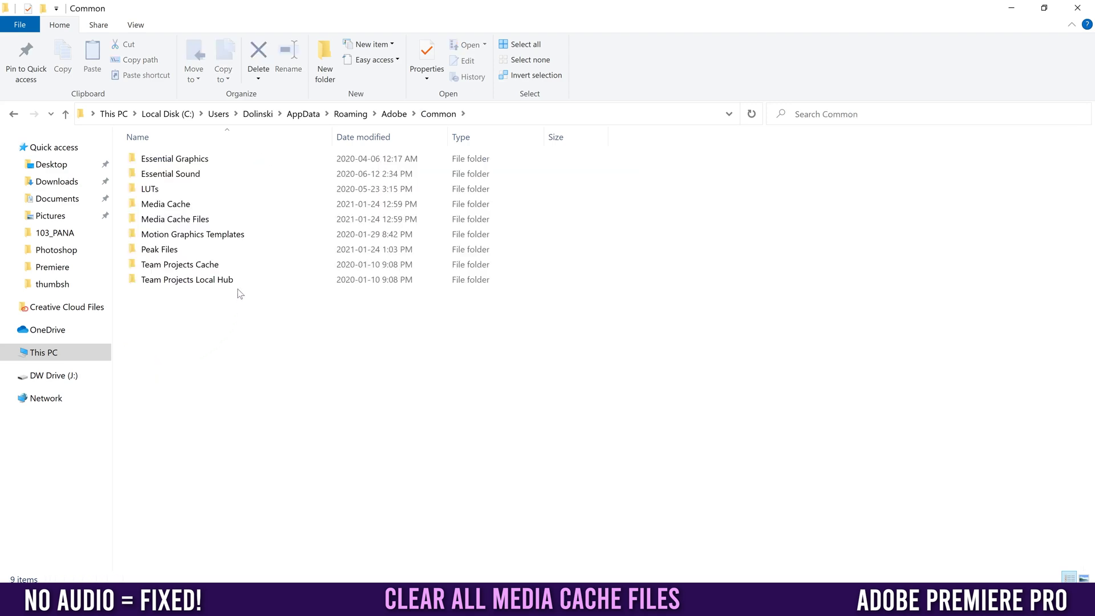
{"action": "double_click", "coordinate": [157, 251]}
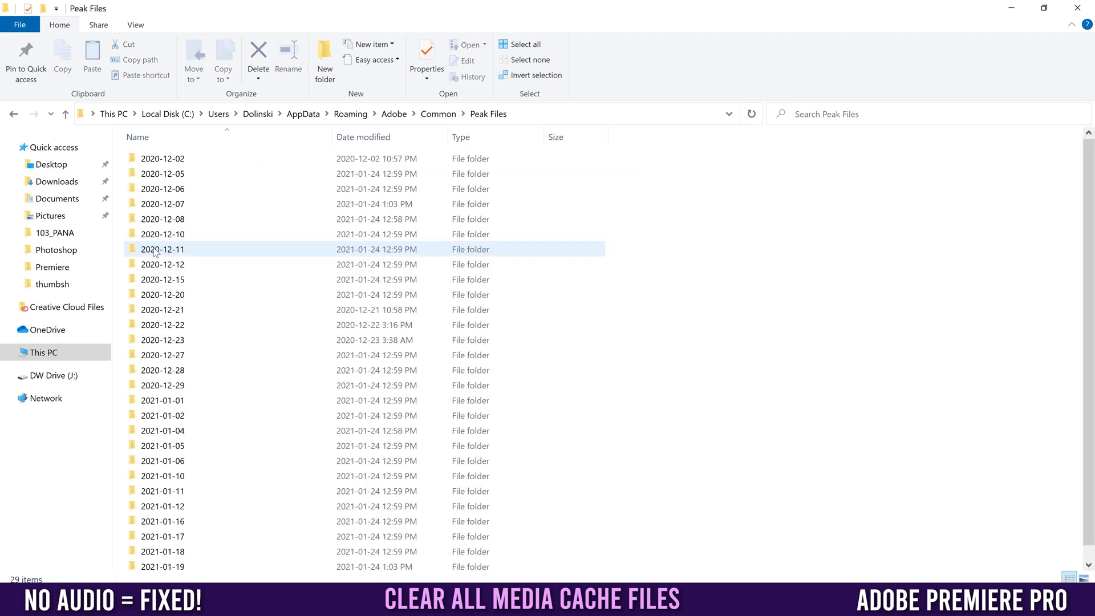
{"action": "scroll", "coordinate": [249, 323], "scroll_direction": "down", "scroll_amount": 1}
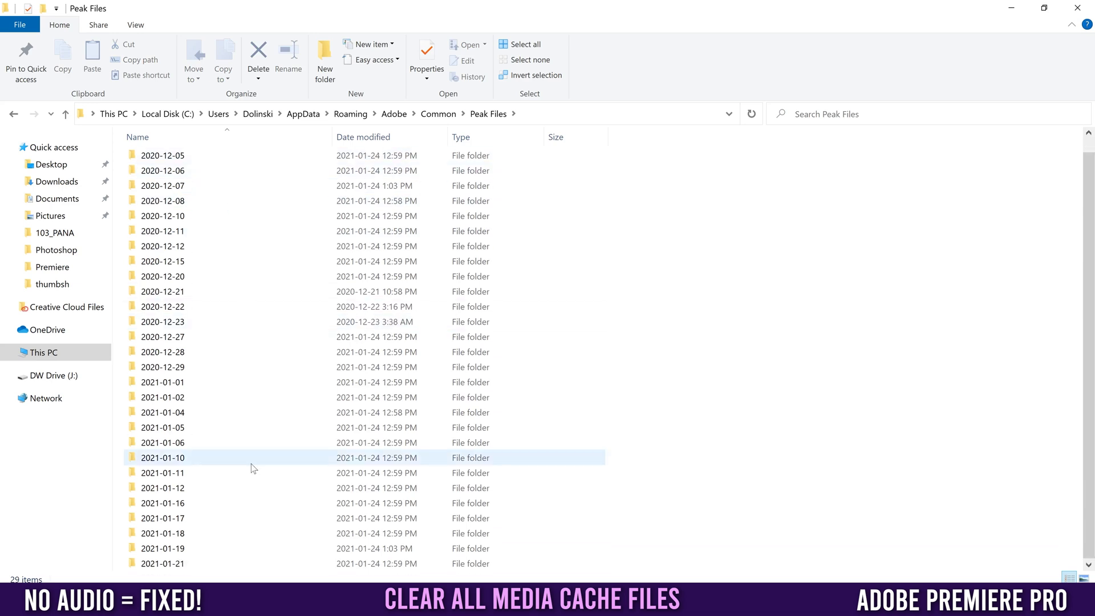
{"action": "scroll", "coordinate": [165, 520], "scroll_direction": "up", "scroll_amount": 1}
{"action": "left_click", "coordinate": [247, 416]}
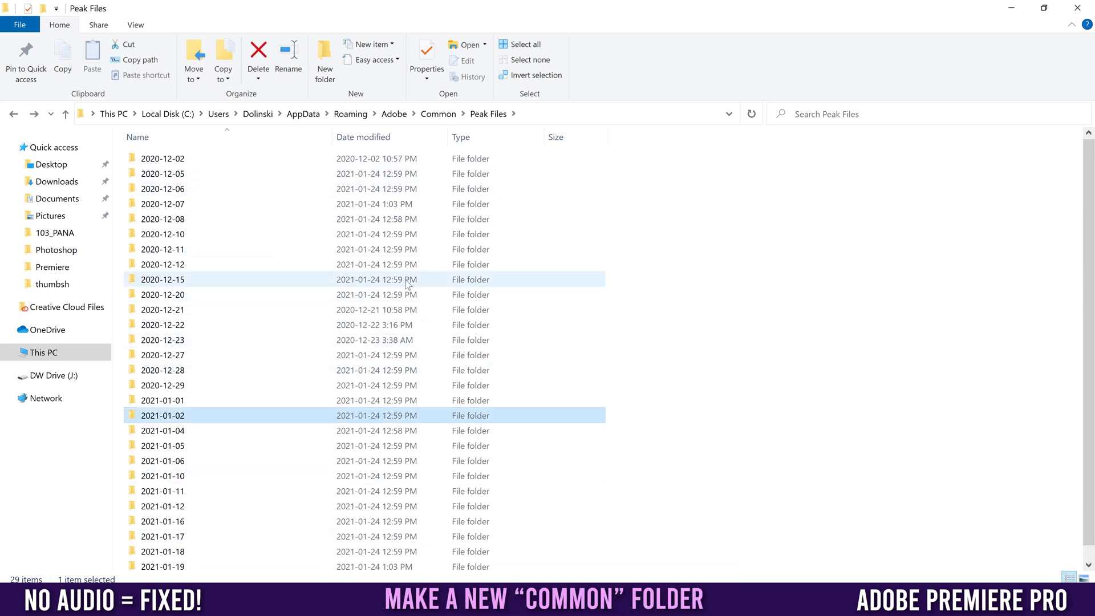
{"action": "left_click", "coordinate": [395, 114]}
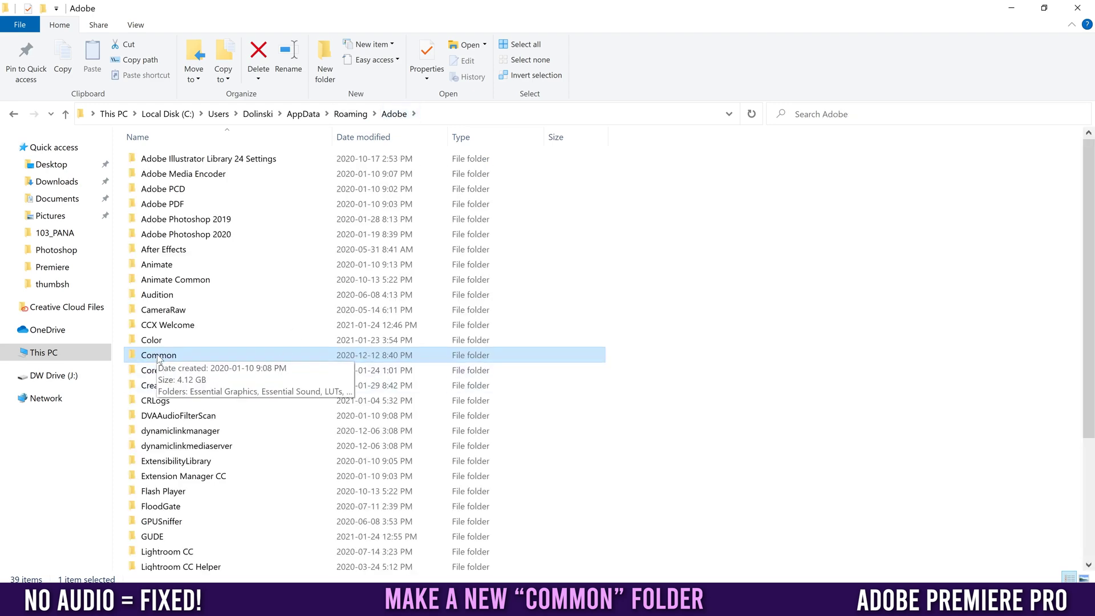
- Try renaming the Common folder to CommonOld, dismissing the folder-in-use error
{"action": "right_click", "coordinate": [158, 359]}
{"action": "left_click", "coordinate": [196, 322]}
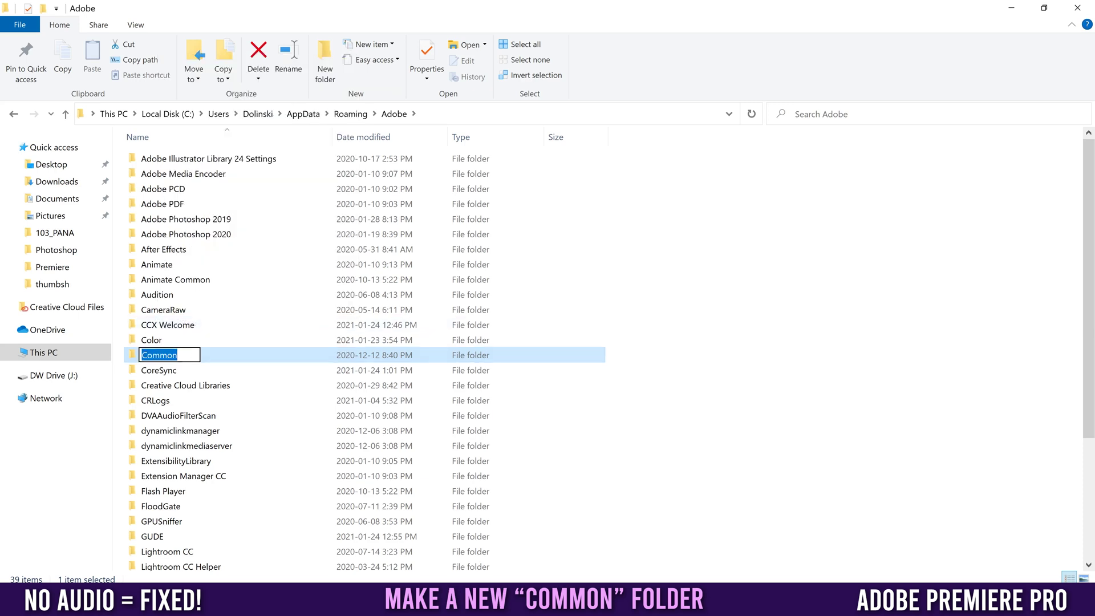
{"action": "key", "text": "End"}
{"action": "type", "text": "Old"}
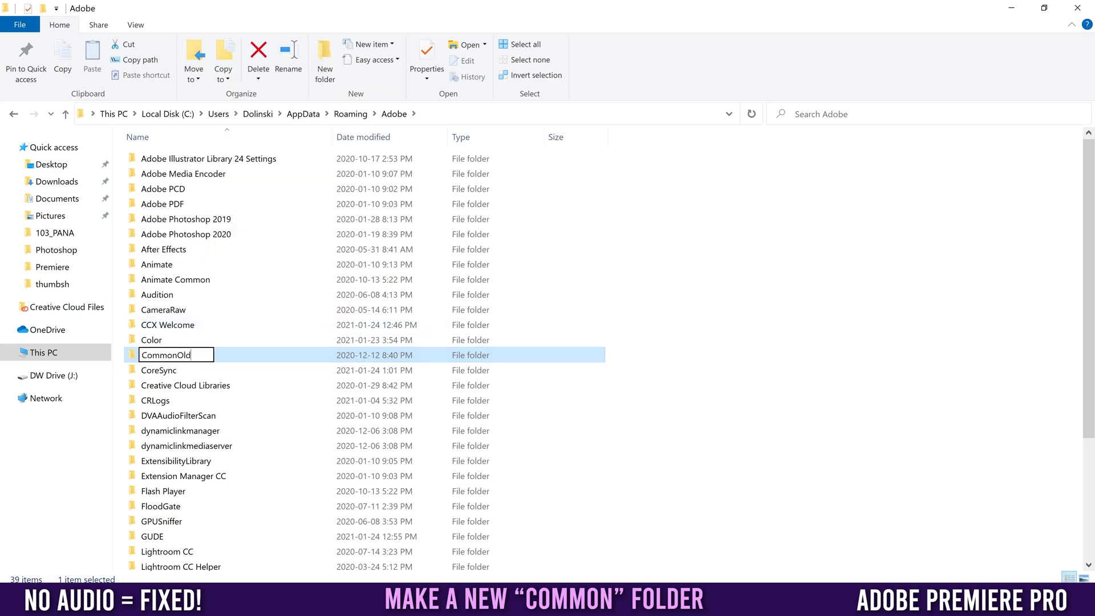
{"action": "key", "text": "Return"}
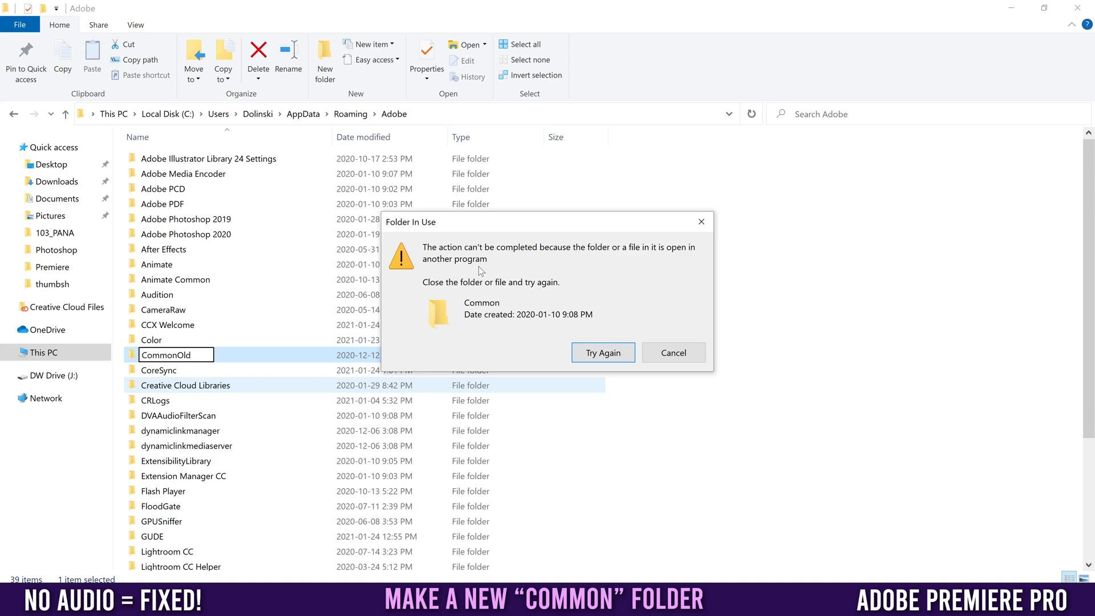
{"action": "left_click", "coordinate": [674, 353]}
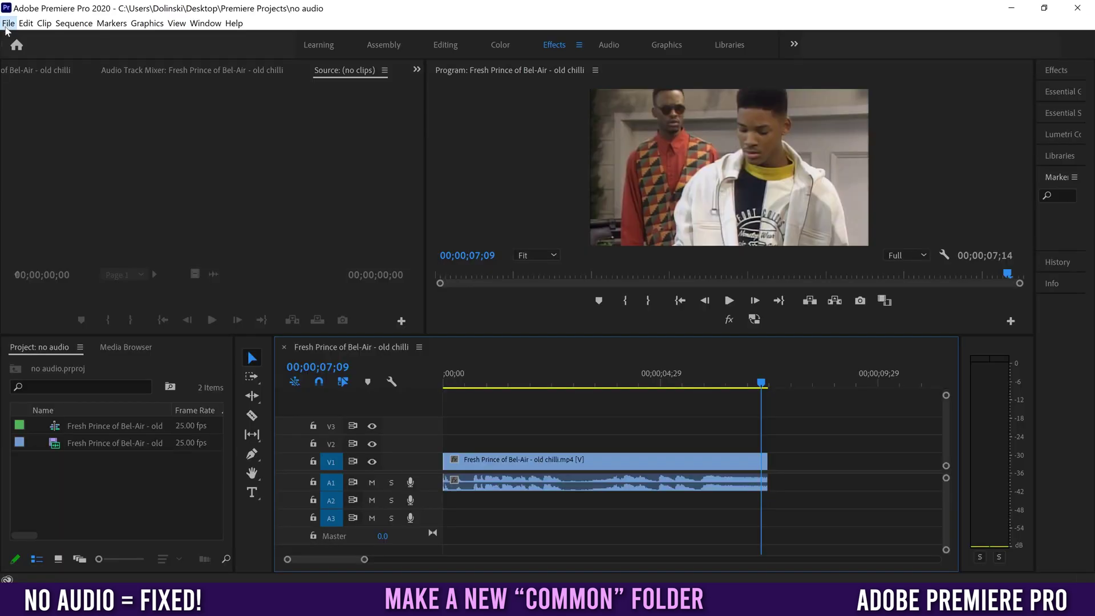
- Save the Premiere project, quit Premiere Pro, and complete the CommonOld rename
{"action": "left_click", "coordinate": [8, 23]}
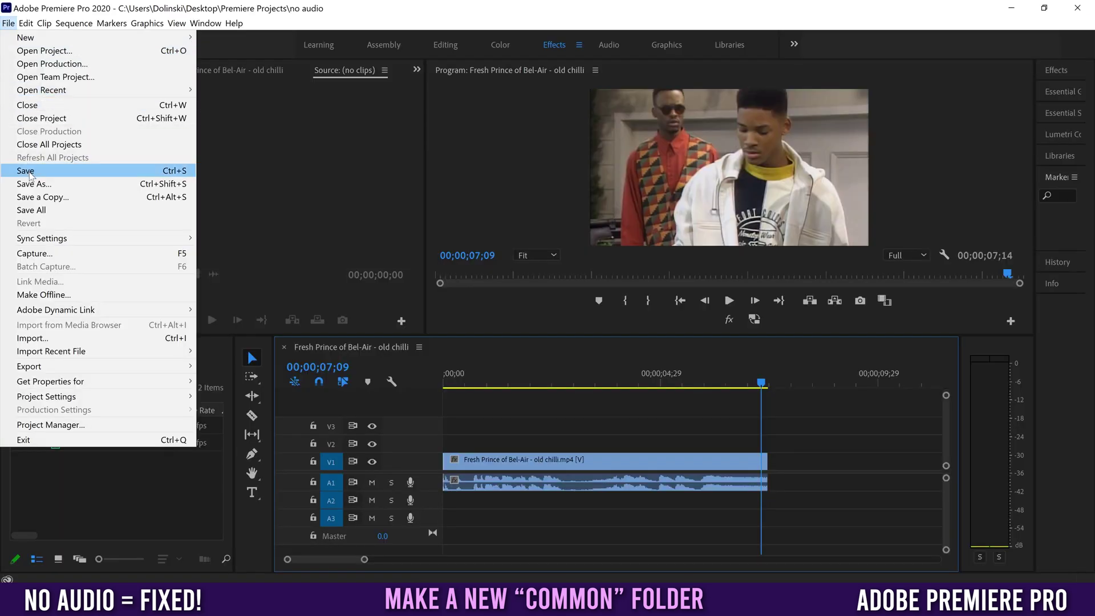
{"action": "left_click", "coordinate": [26, 170]}
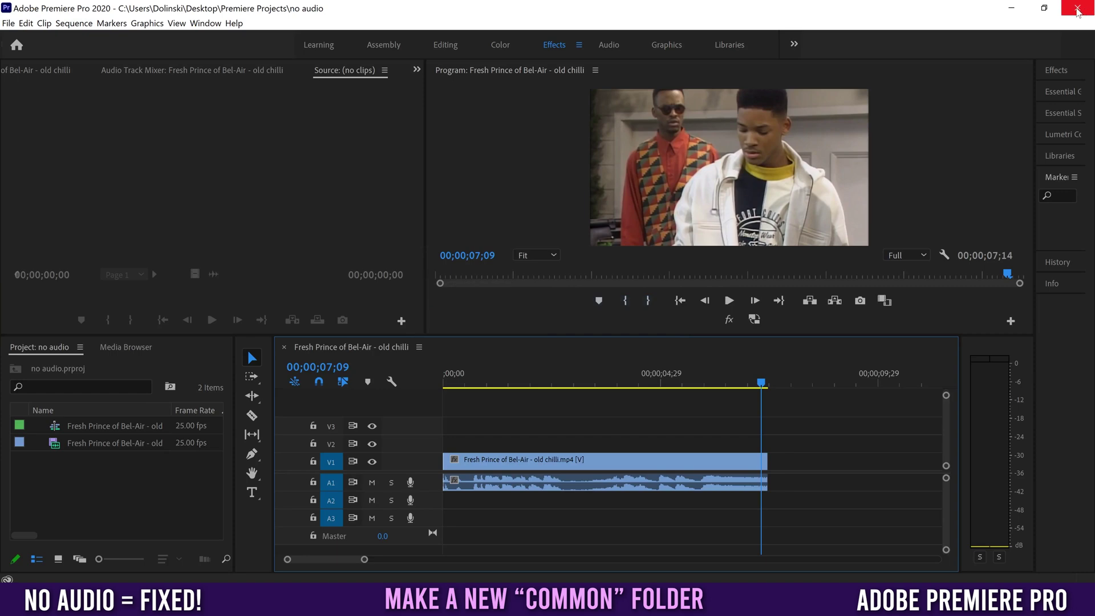
{"action": "left_click", "coordinate": [1077, 11]}
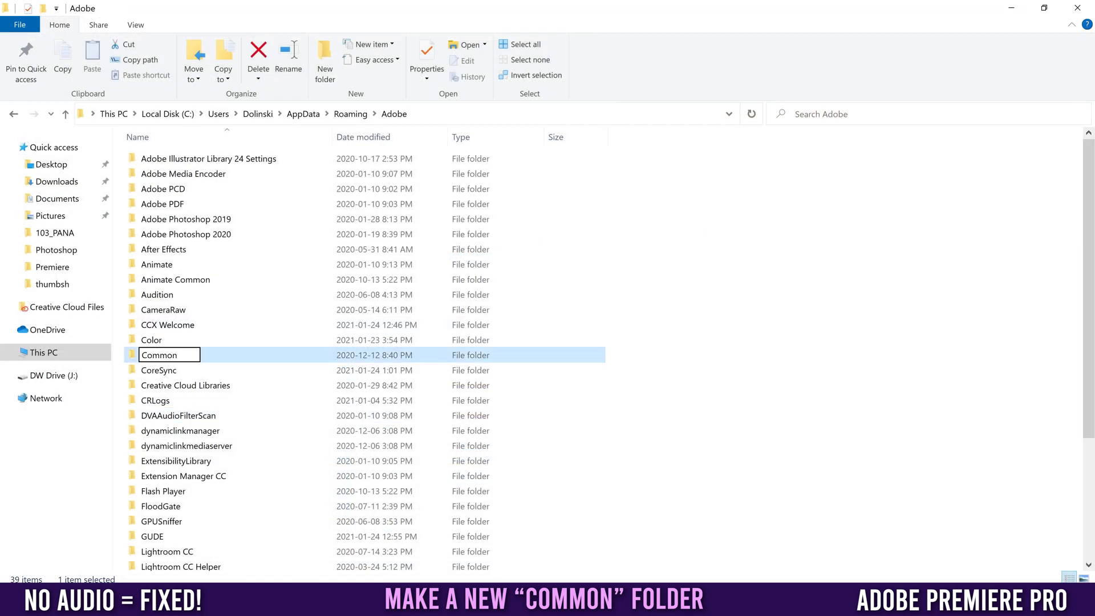
{"action": "type", "text": "Old"}
{"action": "left_click", "coordinate": [232, 398]}
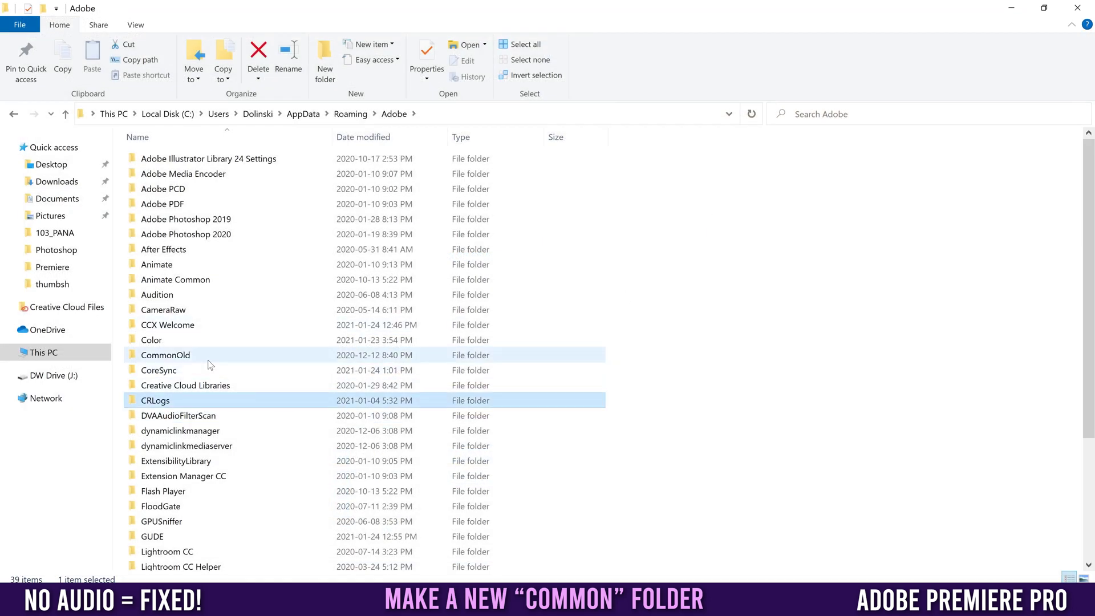
- Create a new folder named Common in Adobe, then delete it
{"action": "left_click", "coordinate": [325, 61]}
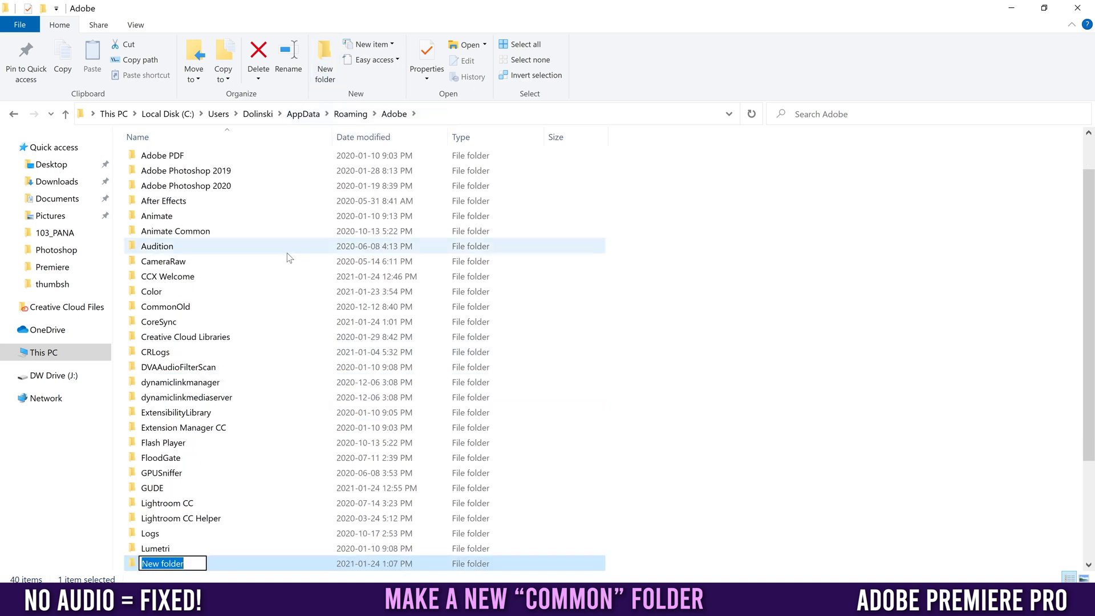
{"action": "type", "text": "Common"}
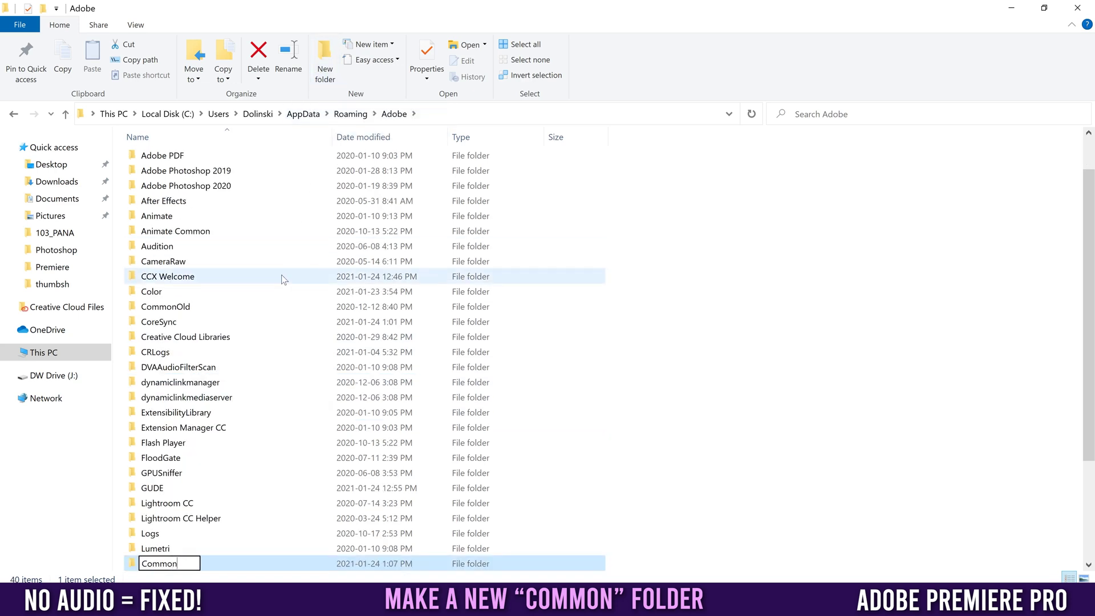
{"action": "left_click", "coordinate": [275, 384]}
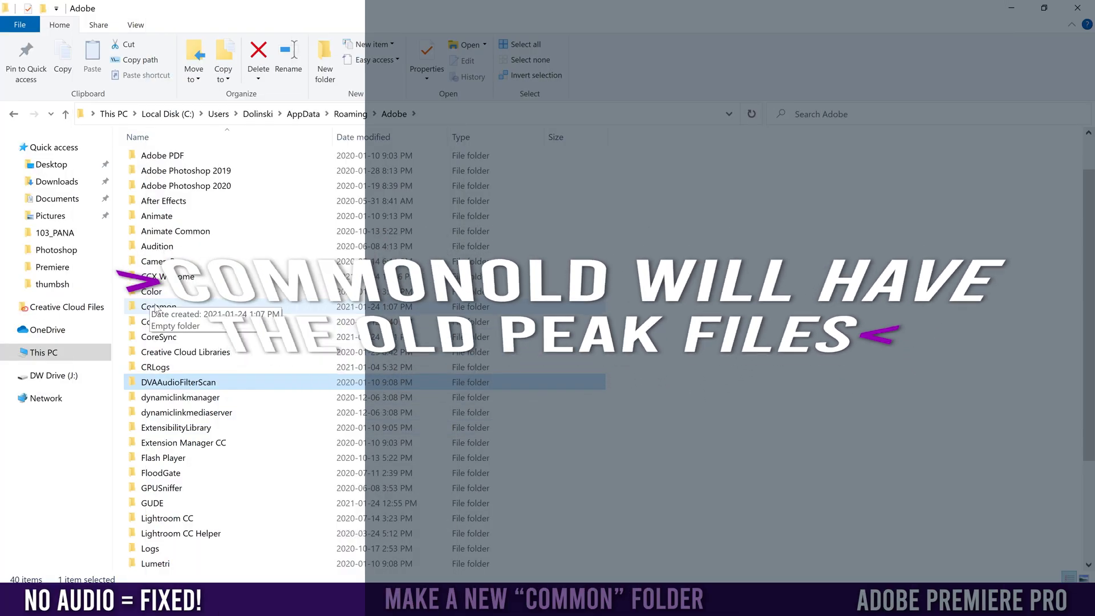
{"action": "left_click", "coordinate": [156, 308]}
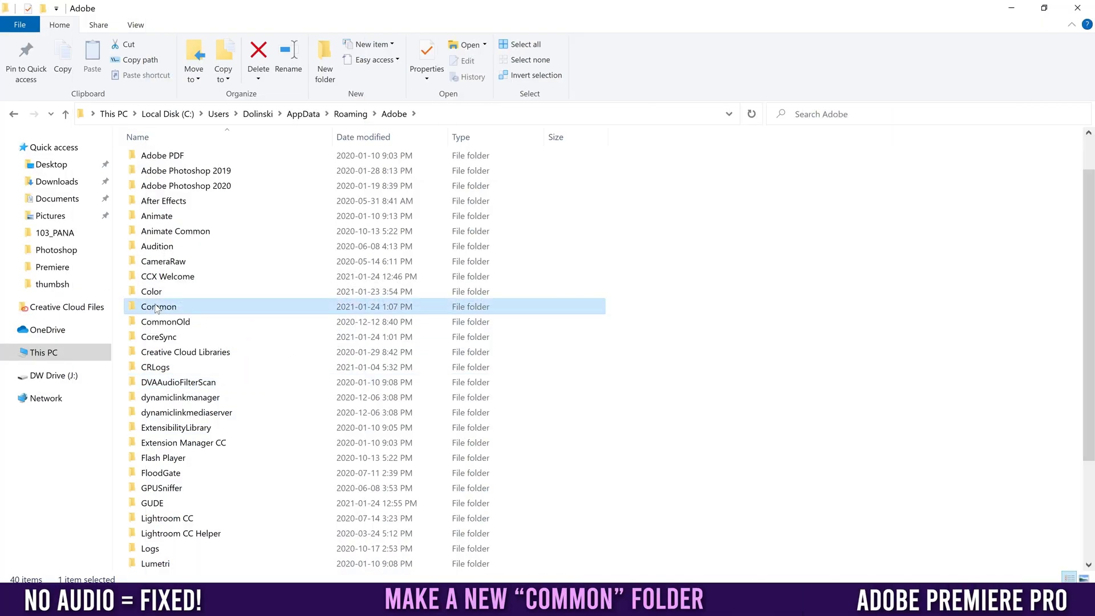
{"action": "left_click", "coordinate": [259, 57]}
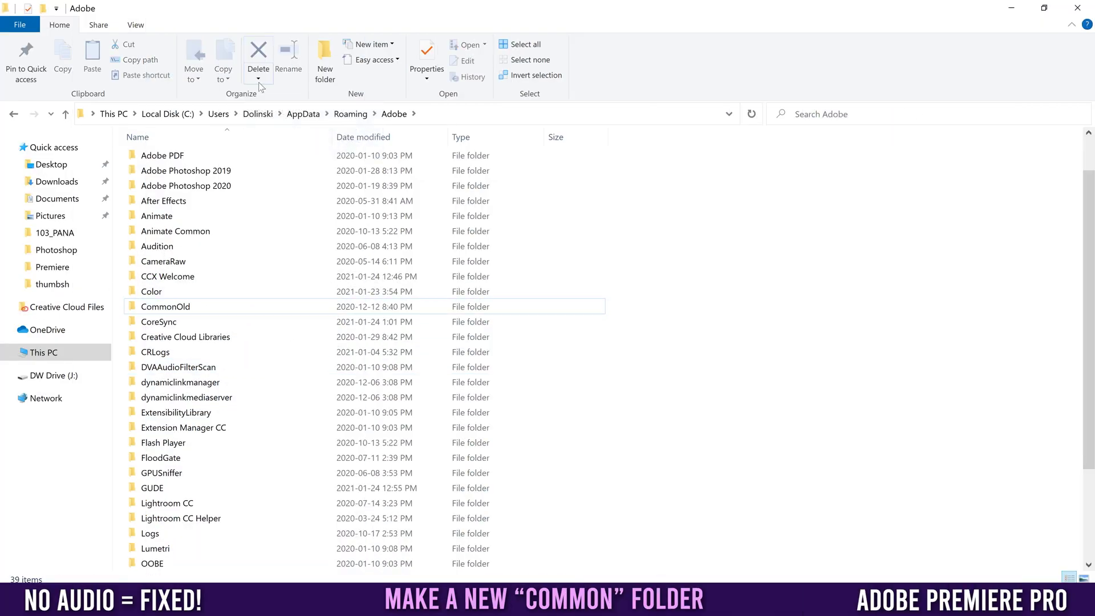
- Rename CommonOld back to Common and open it
{"action": "left_click", "coordinate": [176, 307]}
{"action": "scroll", "coordinate": [177, 307], "scroll_direction": "up", "scroll_amount": 1}
{"action": "right_click", "coordinate": [173, 354]}
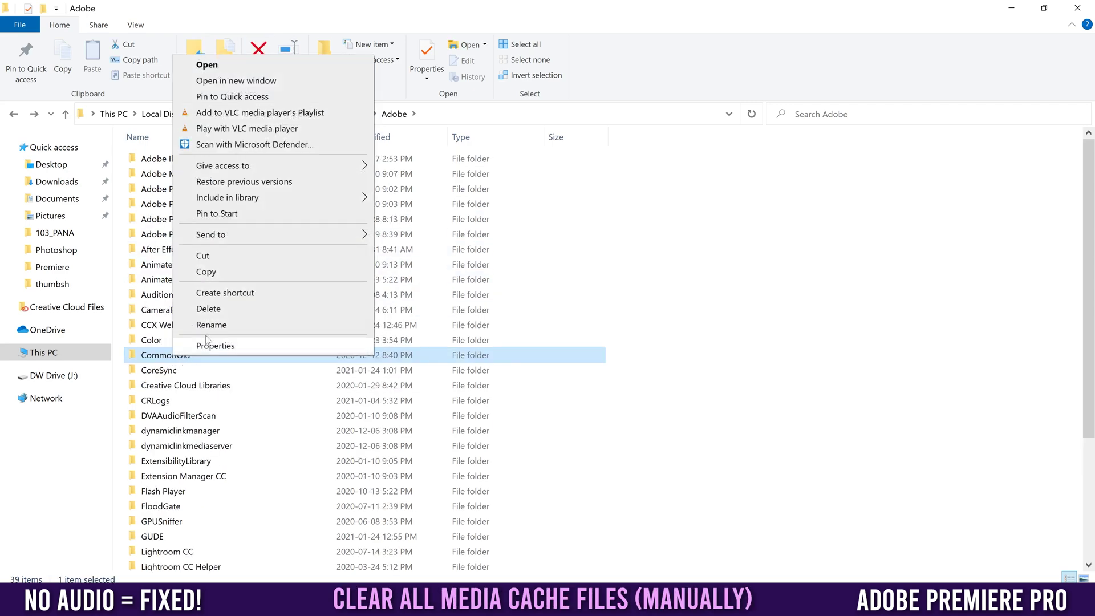
{"action": "left_click", "coordinate": [191, 325]}
{"action": "key", "text": "End"}
{"action": "key", "text": "BackSpace"}
{"action": "key", "text": "BackSpace"}
{"action": "key", "text": "BackSpace"}
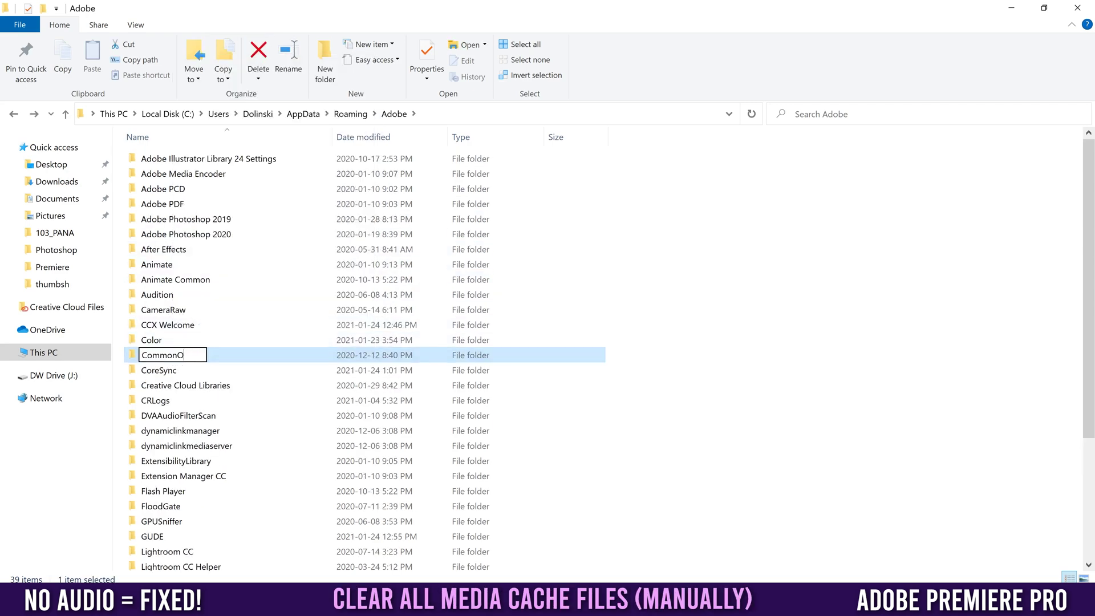
{"action": "left_click", "coordinate": [240, 381]}
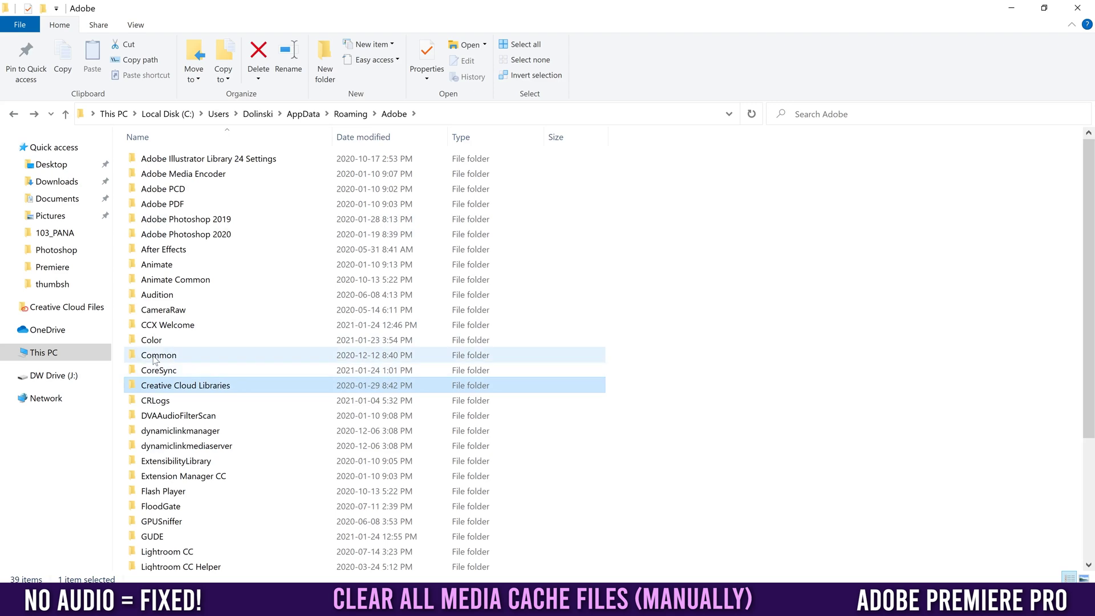
{"action": "double_click", "coordinate": [176, 356]}
- Open Peak Files, select all the dated peak folders and delete them
{"action": "double_click", "coordinate": [158, 248]}
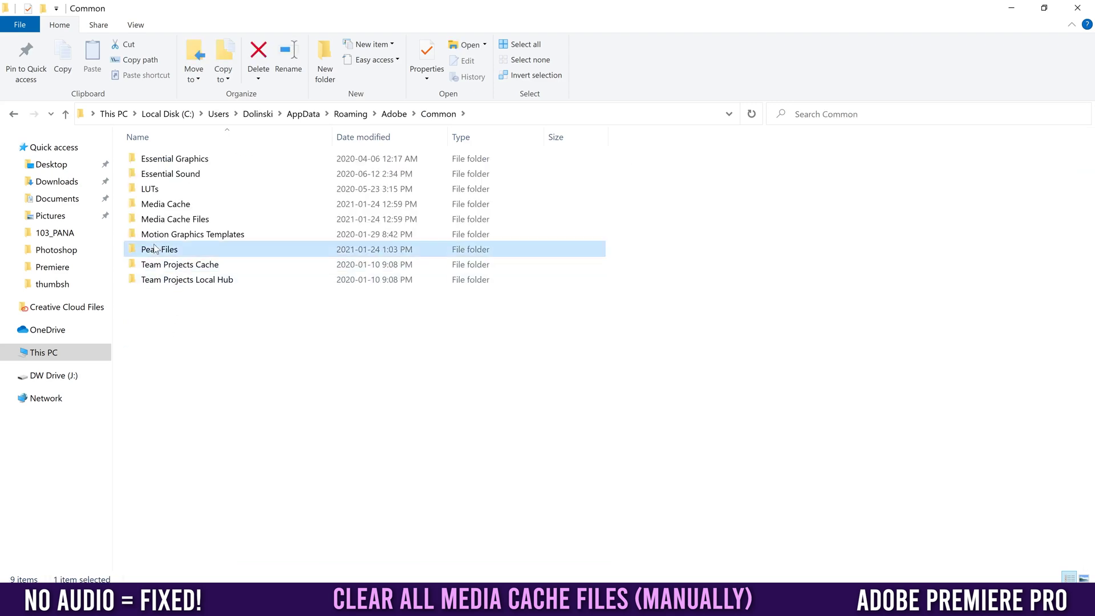
{"action": "left_click", "coordinate": [507, 164]}
{"action": "left_click_drag", "start_coordinate": [523, 164], "coordinate": [165, 568]}
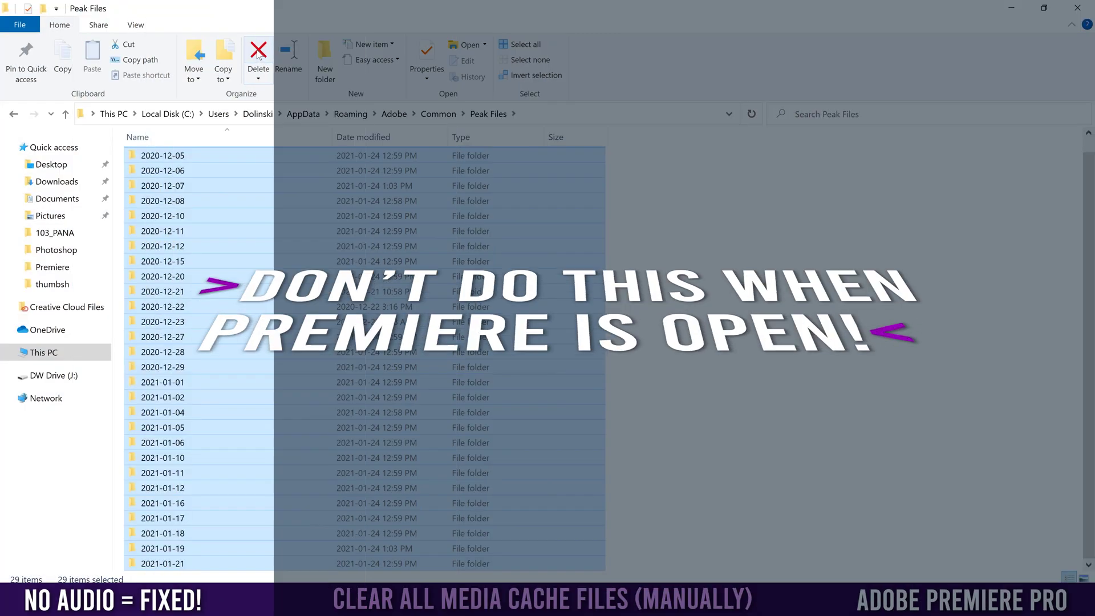
{"action": "left_click", "coordinate": [258, 54]}
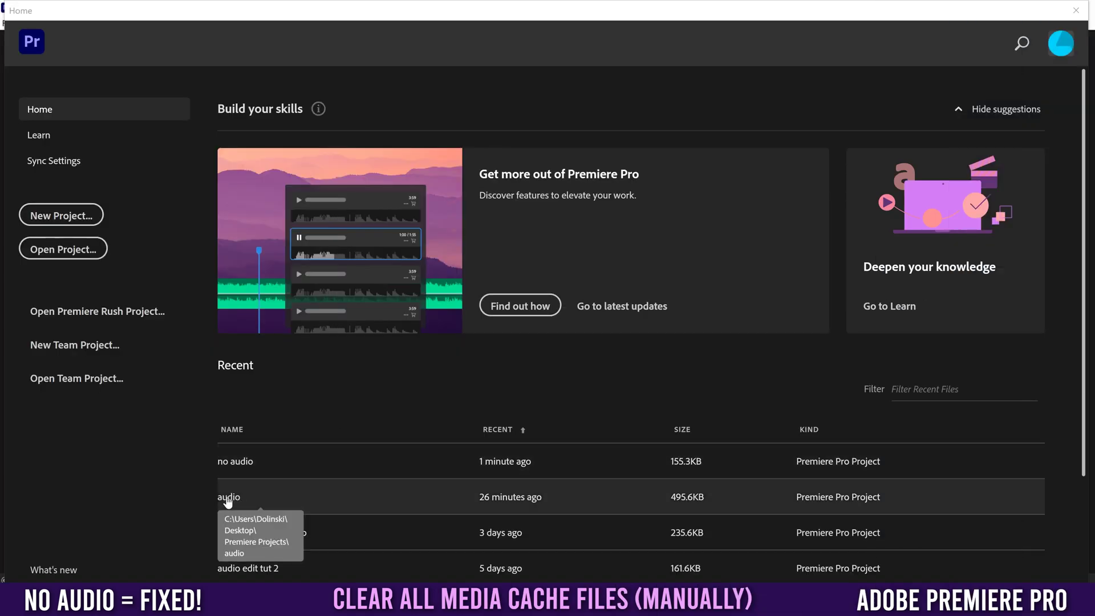
- Reopen the recent 'audio' project, then select the regenerated 2021-01-24 peak folder
{"action": "left_click", "coordinate": [228, 498]}
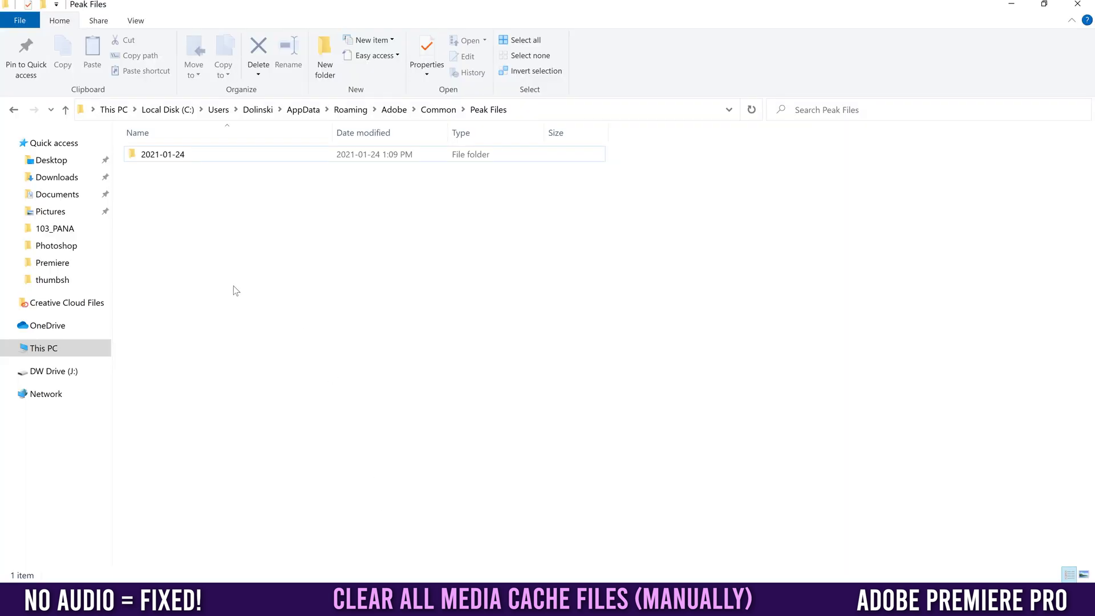
{"action": "left_click", "coordinate": [163, 158]}
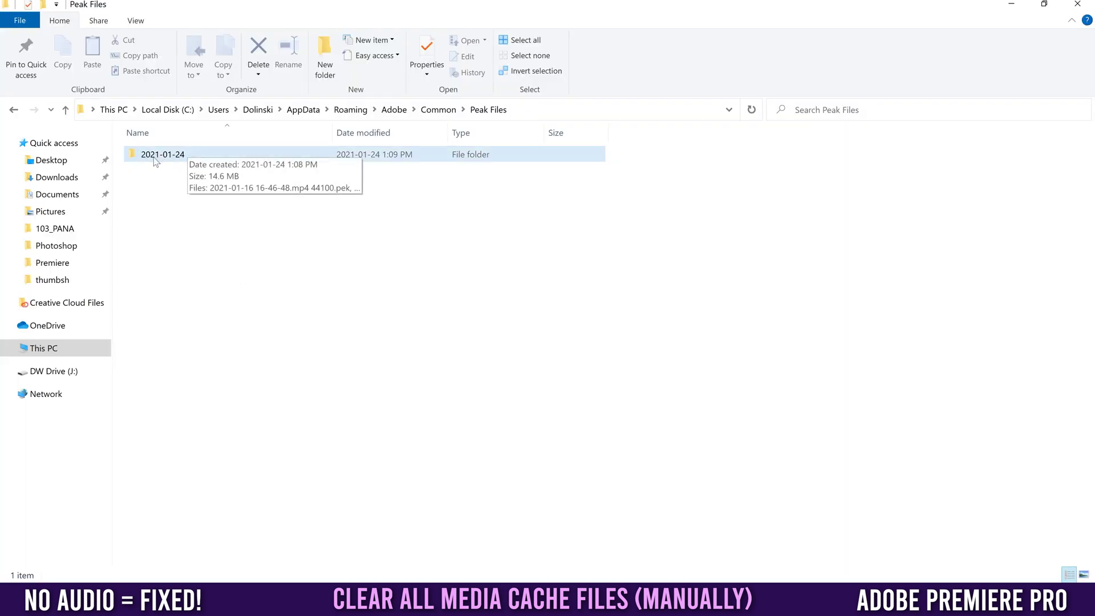
- Open the 2021-01-24 peak folder and scroll through its .pek files
{"action": "double_click", "coordinate": [158, 155]}
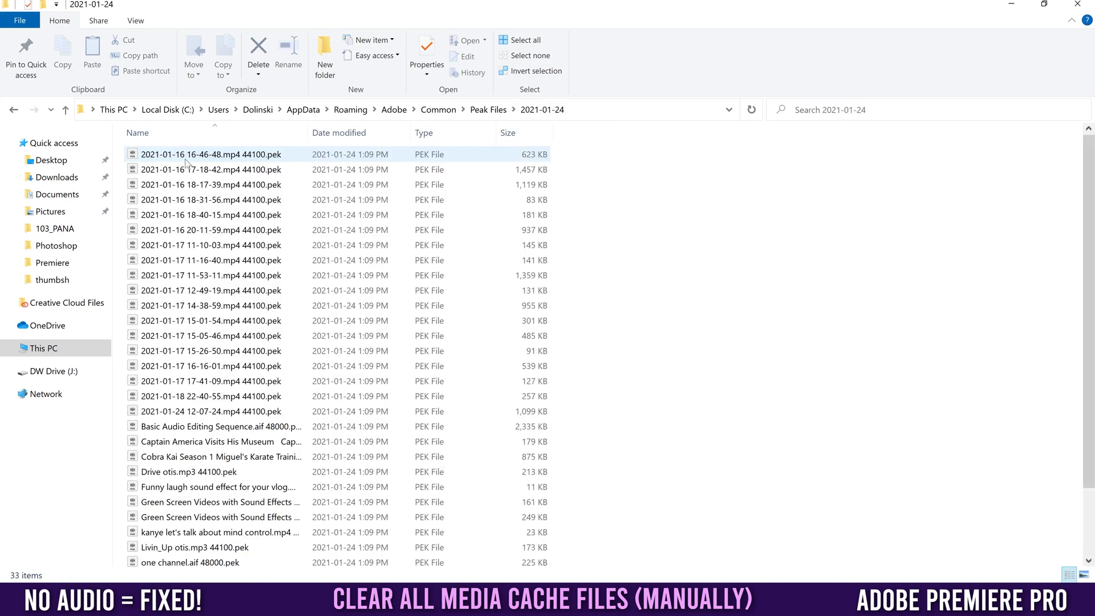
{"action": "scroll", "coordinate": [676, 275], "scroll_direction": "down", "scroll_amount": 2}
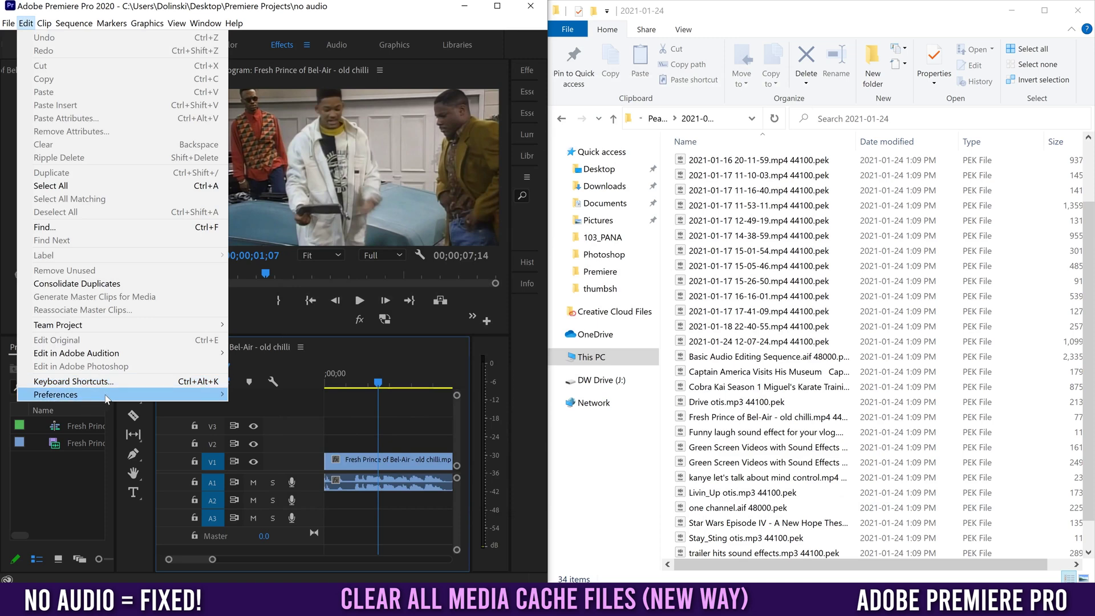
{"action": "mouse_move", "coordinate": [109, 395]}
{"action": "left_click", "coordinate": [284, 330]}
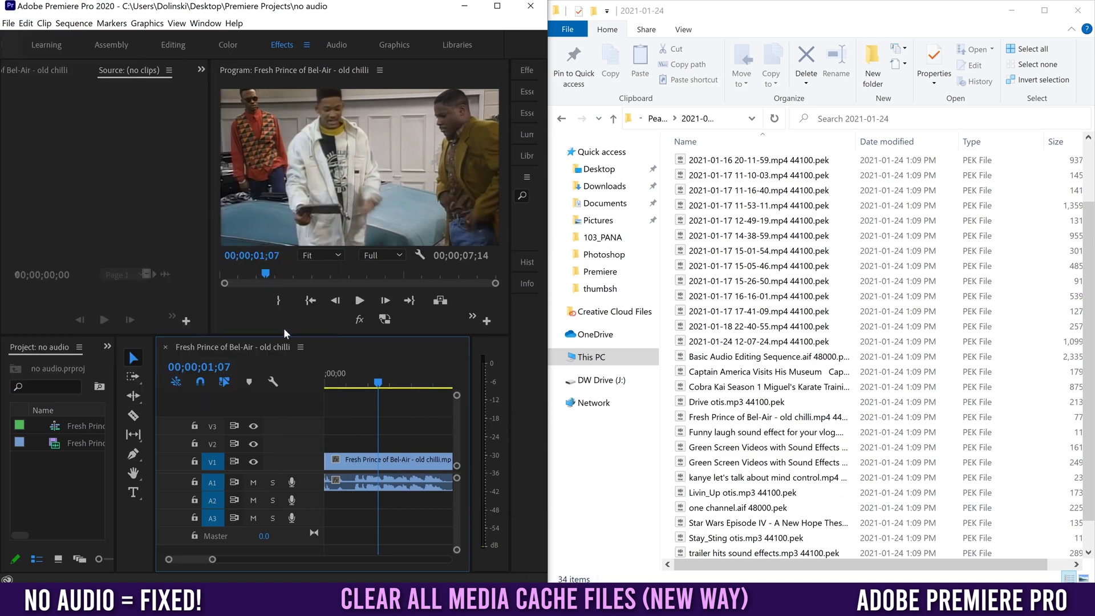
{"action": "left_click_drag", "start_coordinate": [585, 82], "coordinate": [332, 74]}
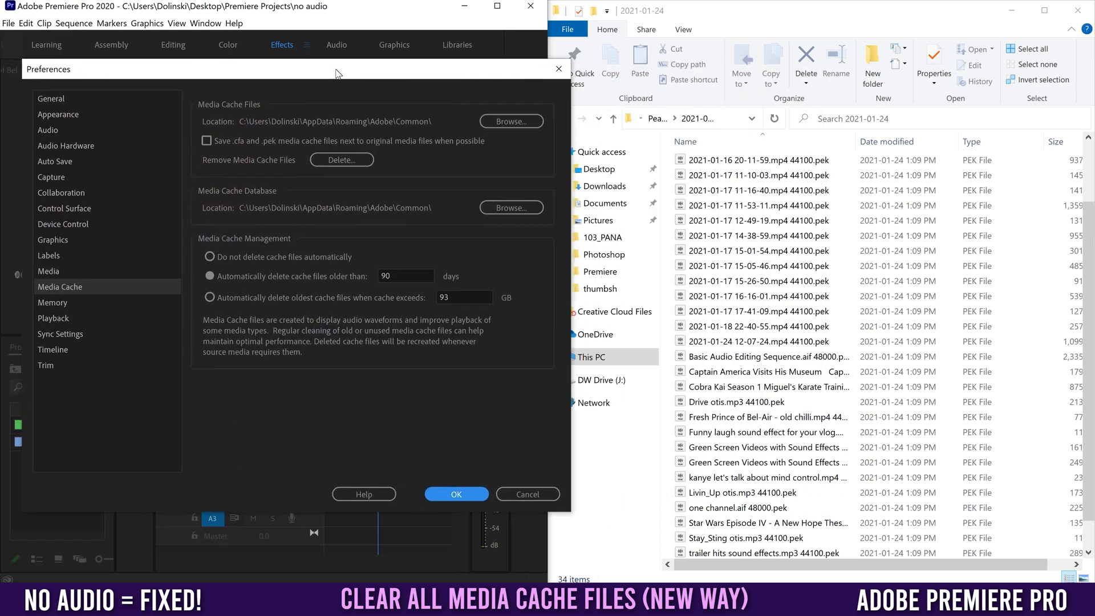
{"action": "left_click", "coordinate": [336, 159]}
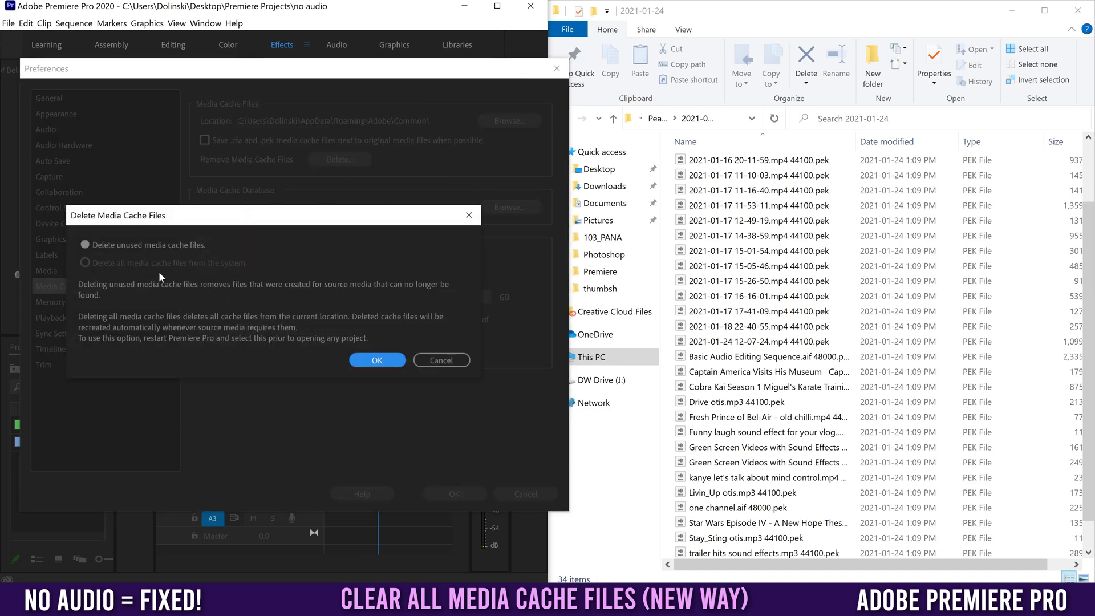
{"action": "left_click", "coordinate": [441, 361]}
{"action": "left_click", "coordinate": [523, 493]}
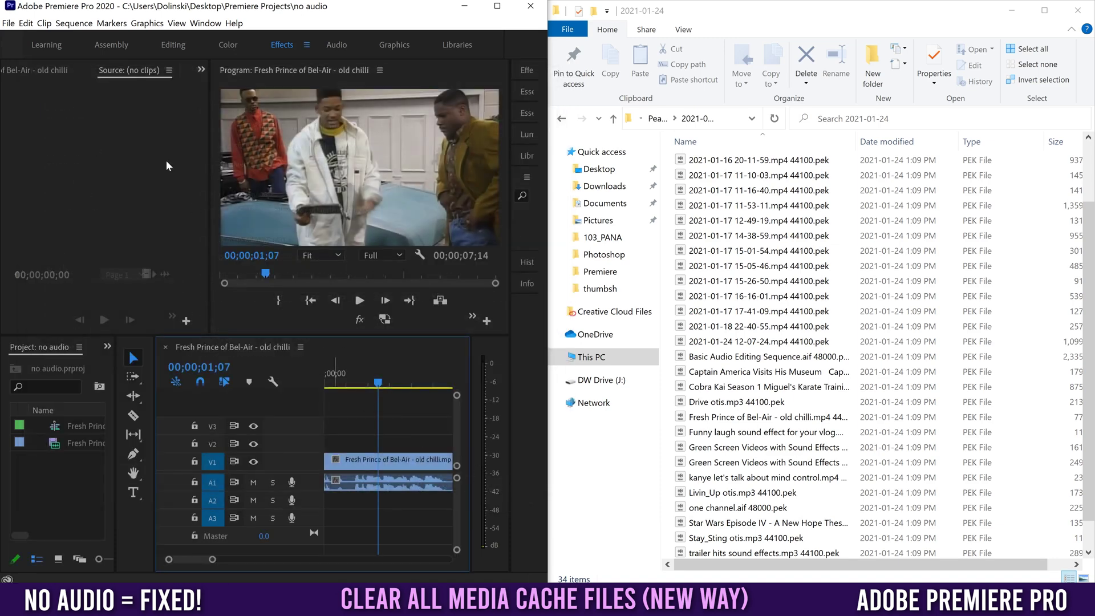
{"action": "left_click", "coordinate": [8, 24]}
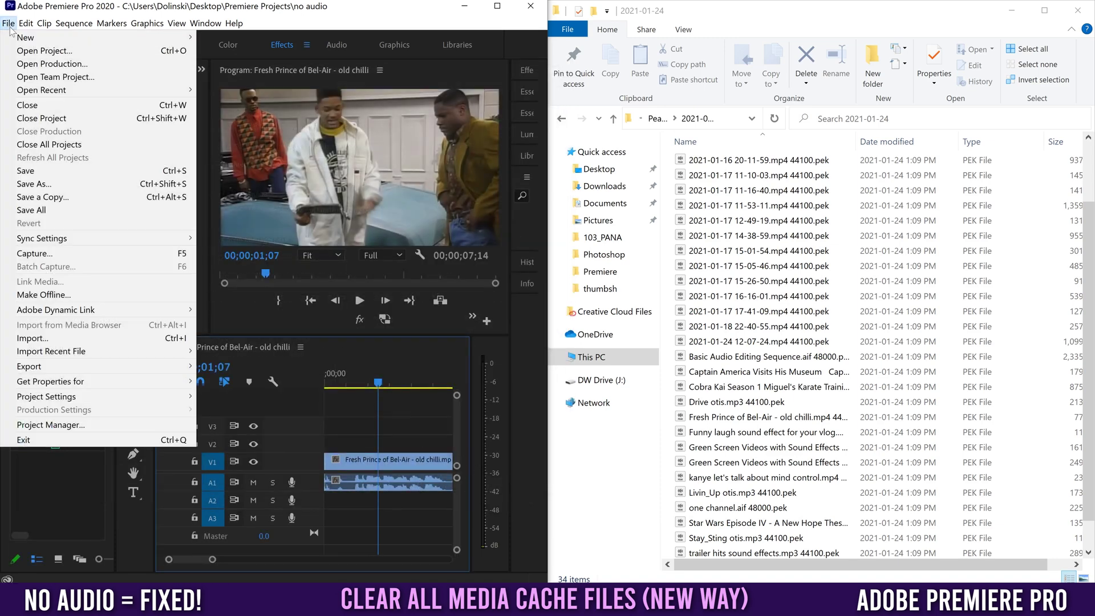
- Close the project, delete all media cache files via Preferences, and reopen the 'no audio' project
{"action": "left_click", "coordinate": [55, 121]}
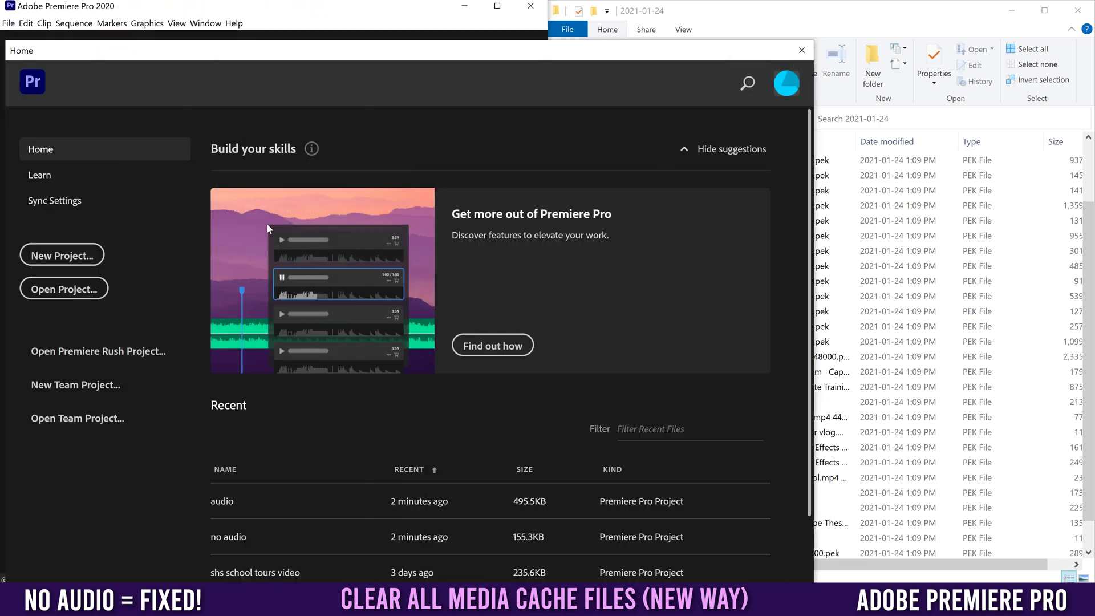
{"action": "left_click", "coordinate": [26, 23]}
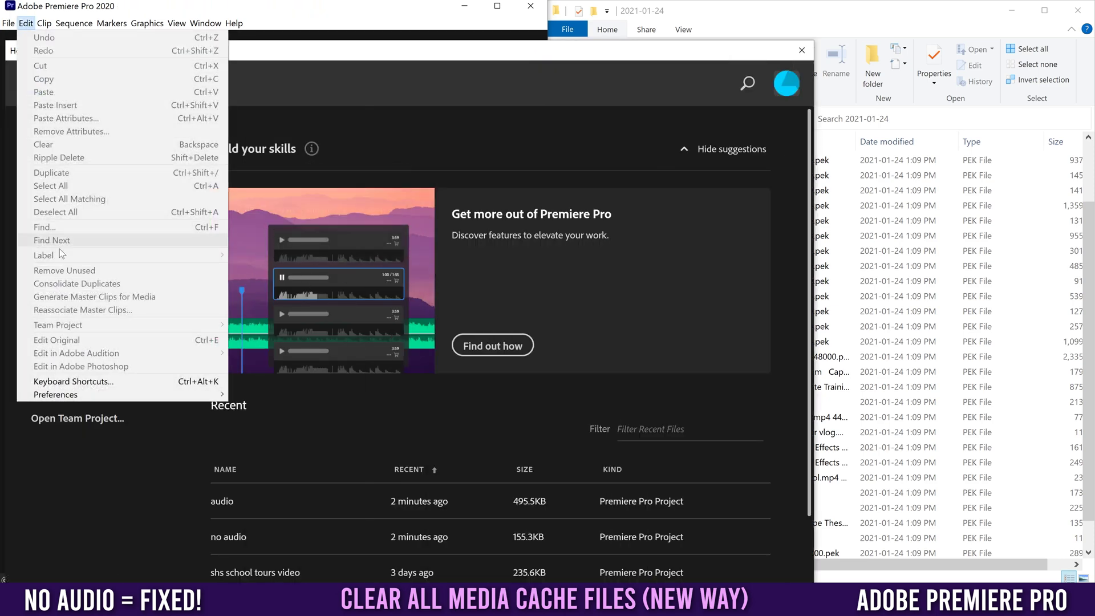
{"action": "mouse_move", "coordinate": [86, 394]}
{"action": "left_click", "coordinate": [286, 330]}
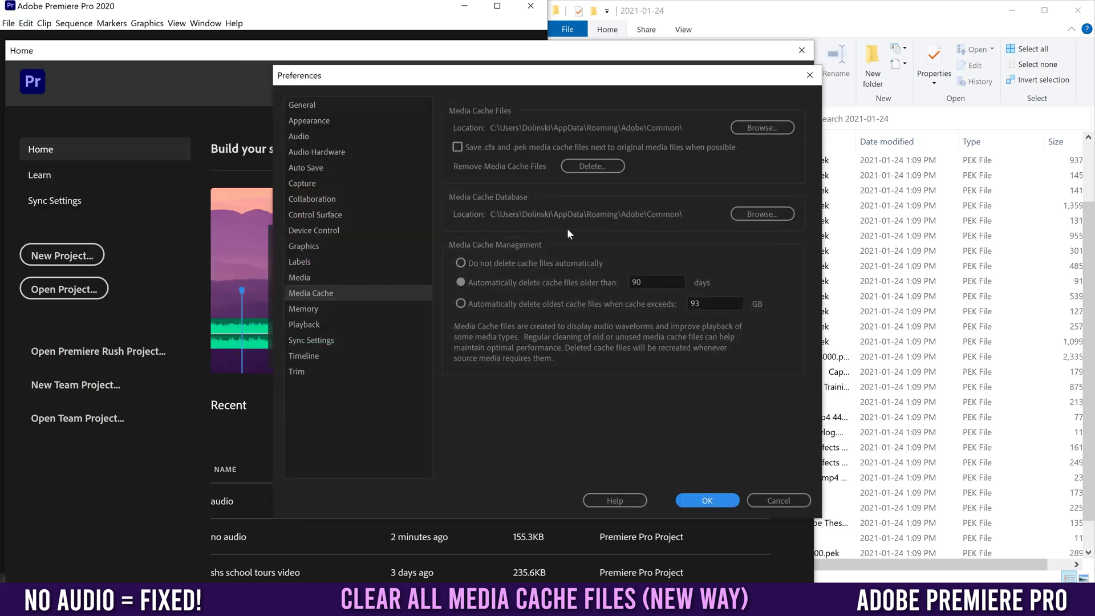
{"action": "left_click", "coordinate": [584, 163]}
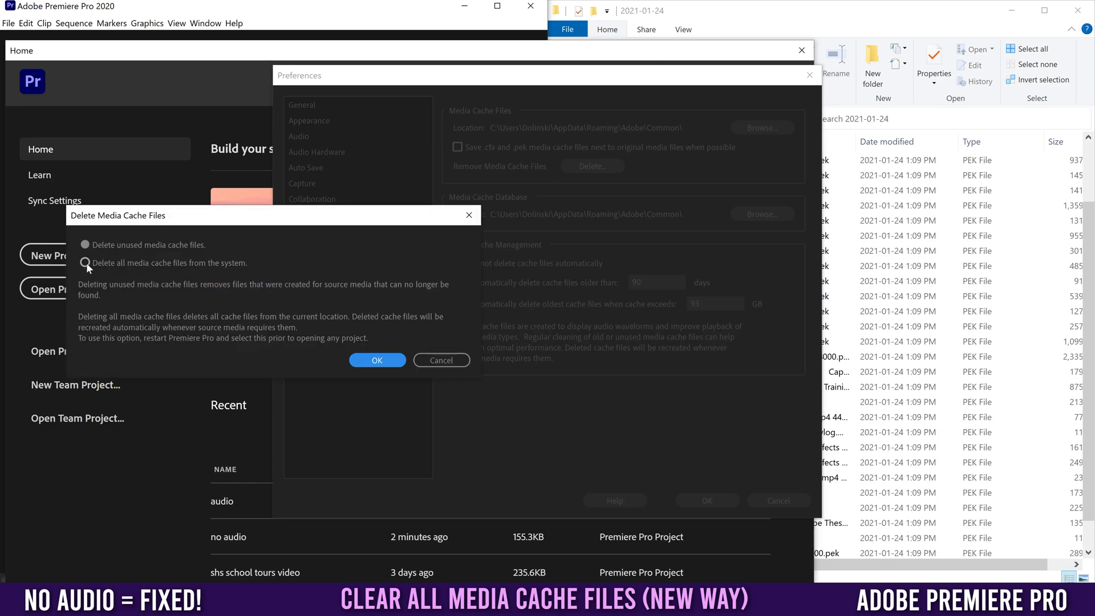
{"action": "left_click", "coordinate": [85, 263]}
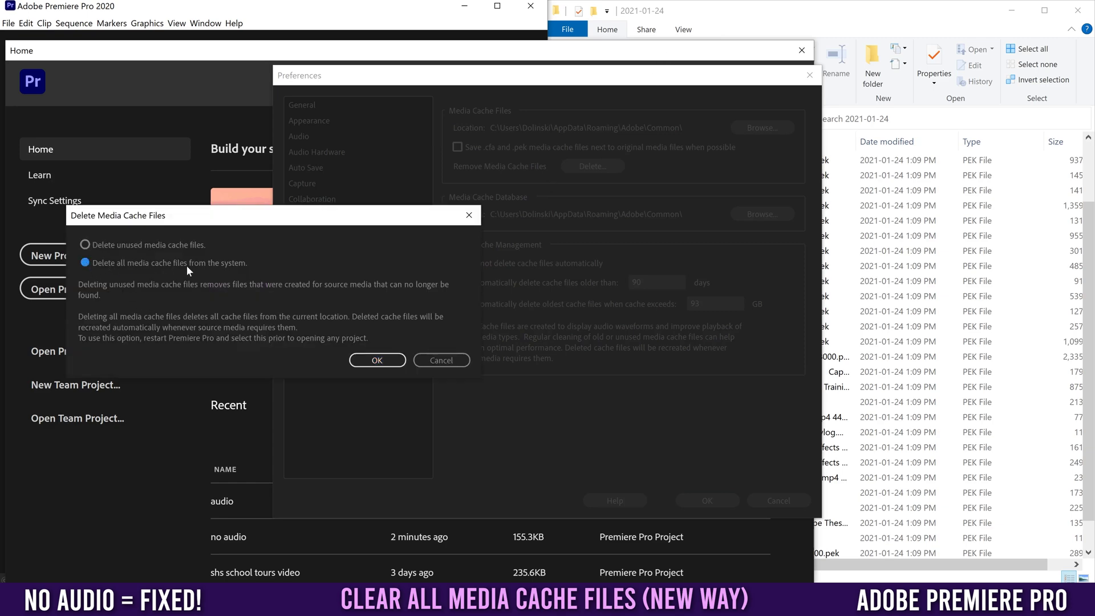
{"action": "left_click", "coordinate": [378, 361]}
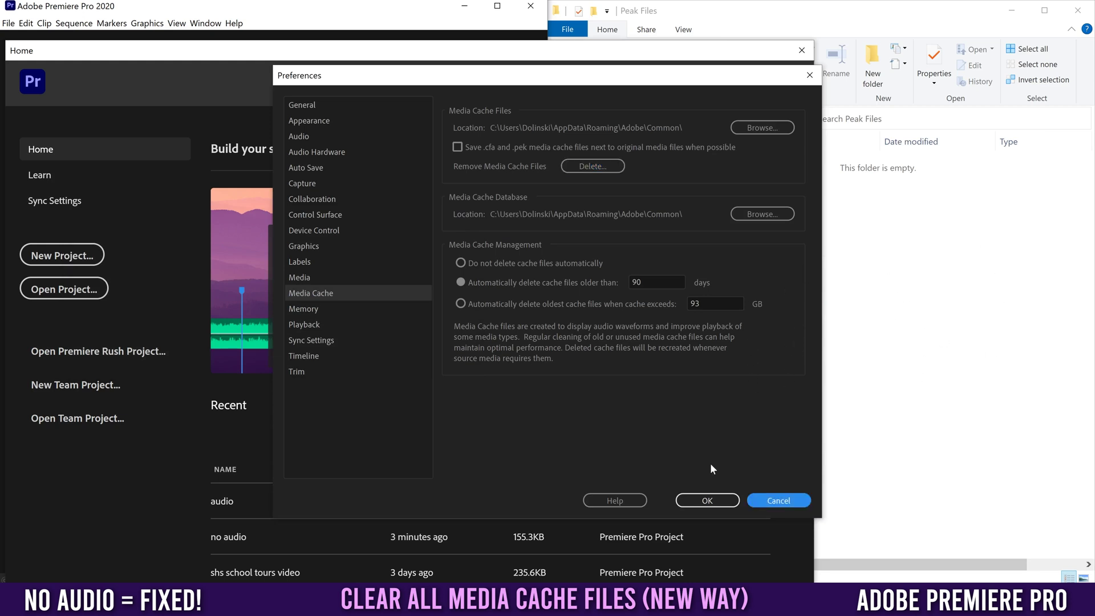
{"action": "left_click", "coordinate": [707, 501]}
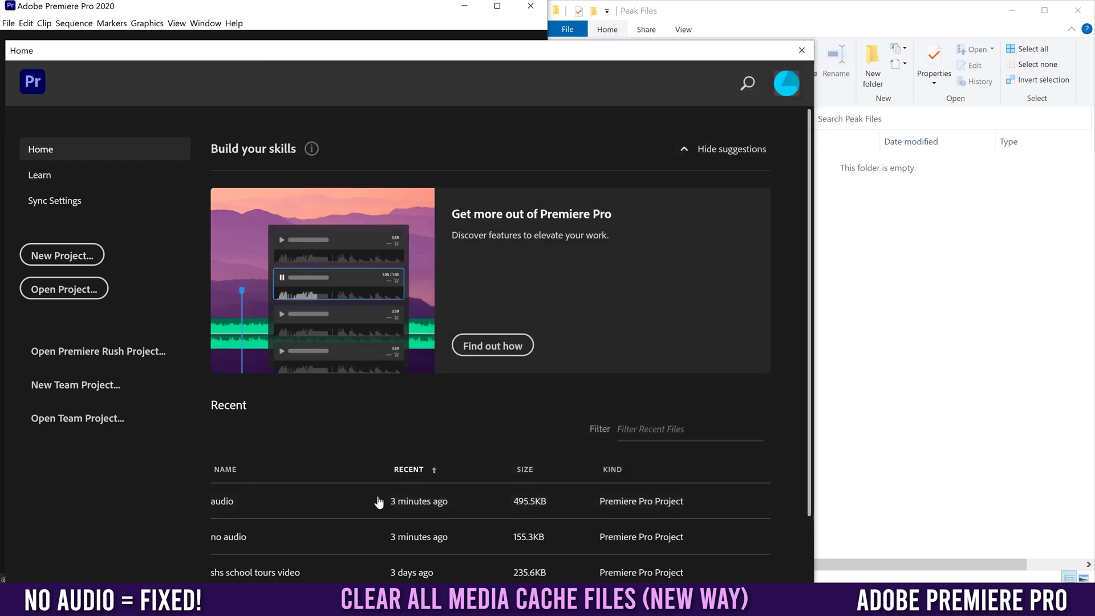
{"action": "left_click", "coordinate": [271, 541]}
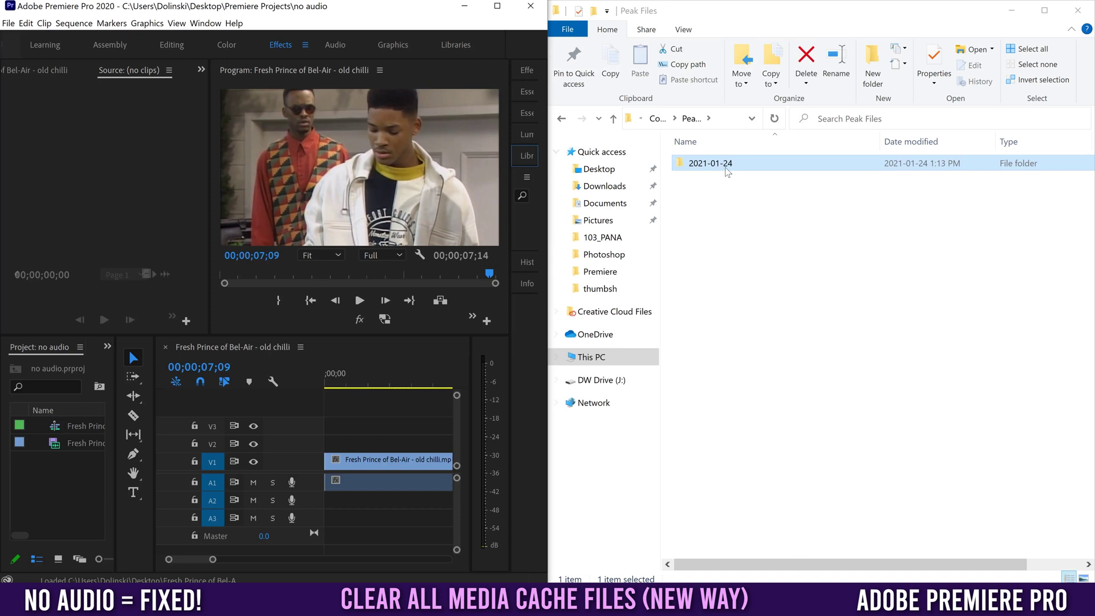
- Open the new 2021-01-24 folder to check the fresh peak file, then maximize Premiere
{"action": "left_click", "coordinate": [726, 165]}
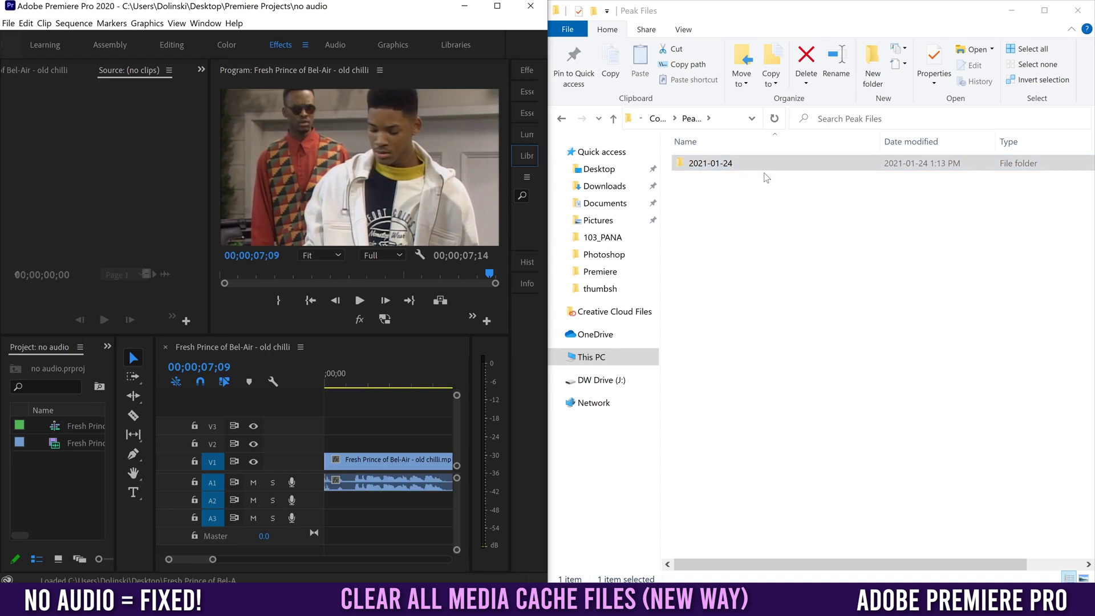
{"action": "double_click", "coordinate": [706, 164]}
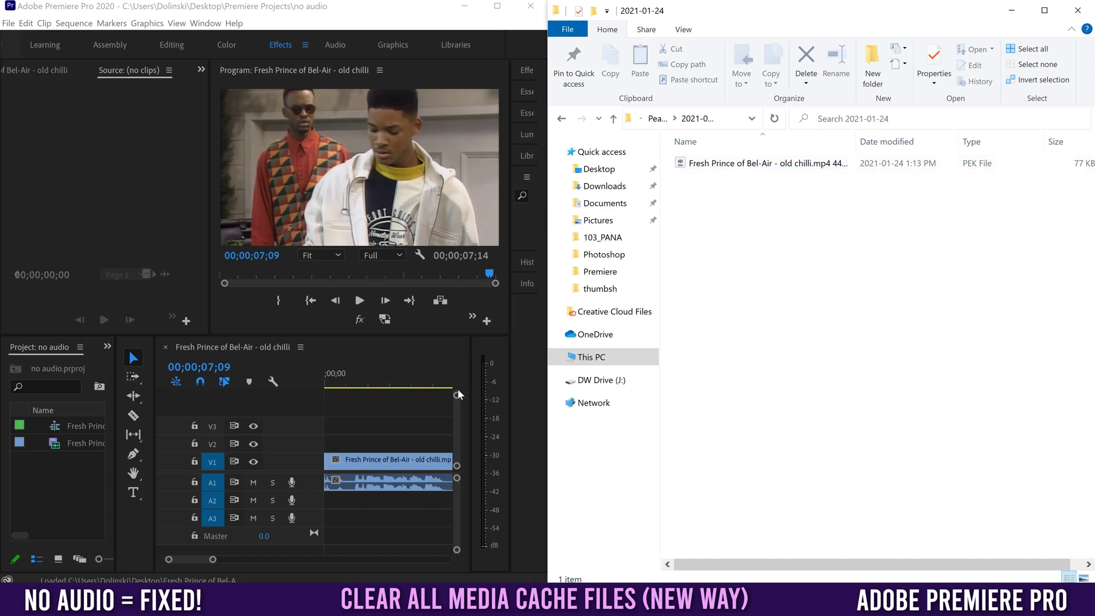
{"action": "left_click", "coordinate": [497, 6]}
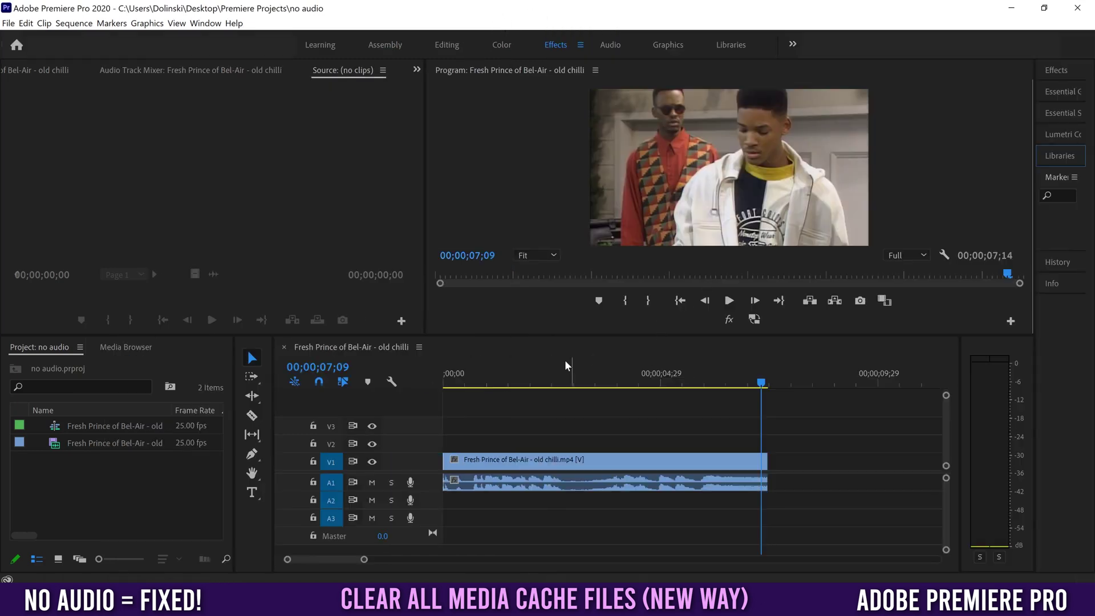
- Return the playhead to the sequence start and list the Default Output devices in Audio Hardware
{"action": "left_click_drag", "start_coordinate": [475, 370], "coordinate": [408, 380]}
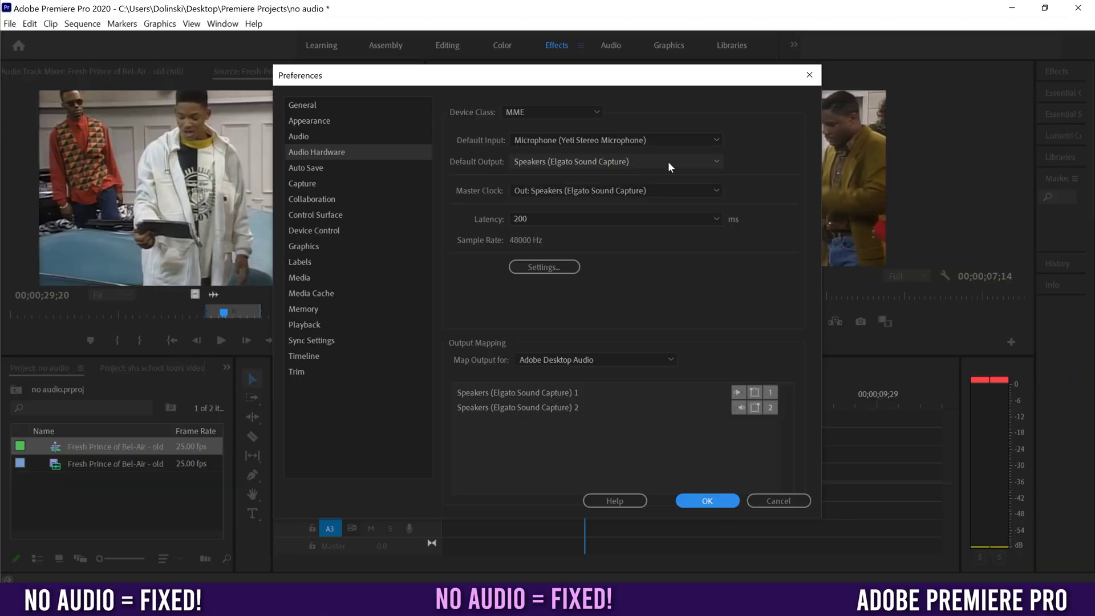
{"action": "left_click", "coordinate": [668, 162]}
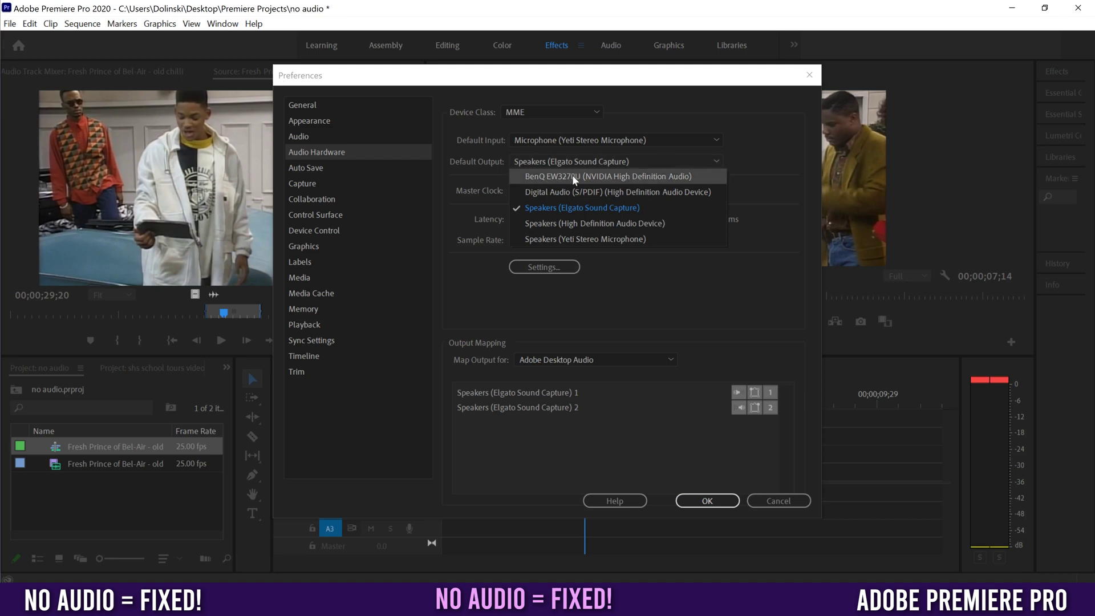